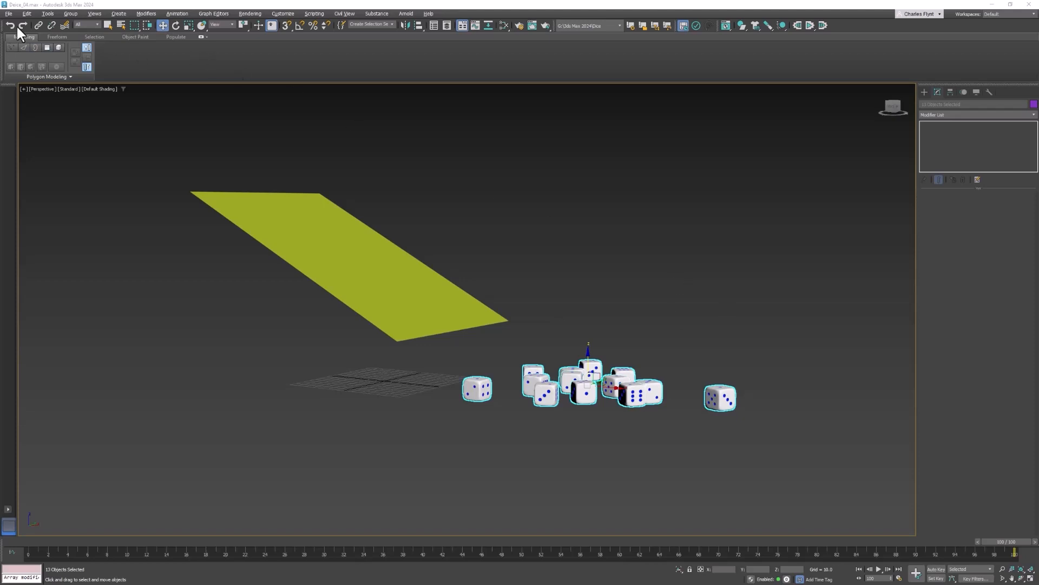
Start merging the Studio scene file from the scenes folder of the 3ds Max 2024 project
left_click(8, 13)
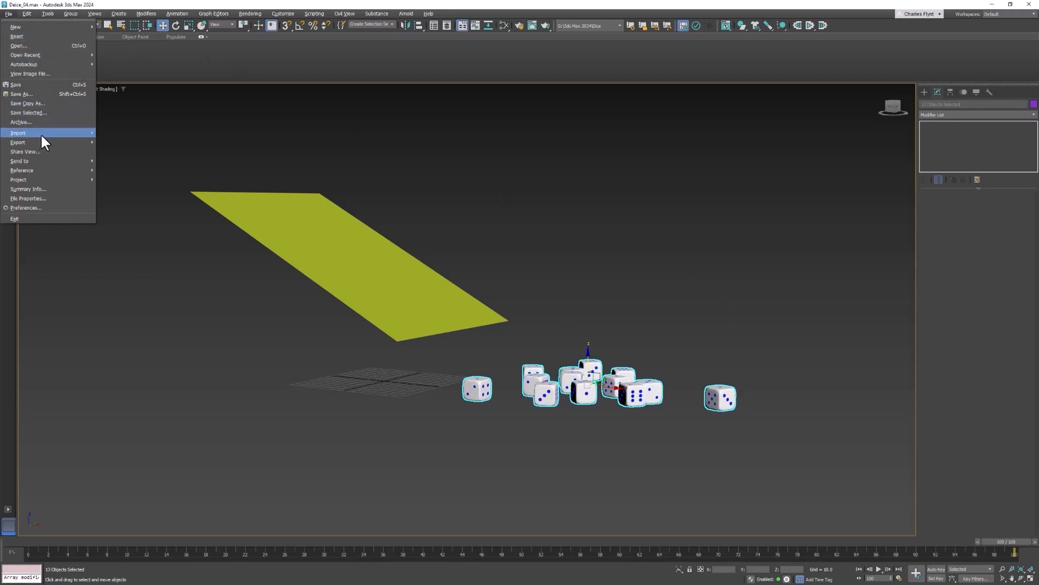
mouse_move(40, 133)
left_click(121, 142)
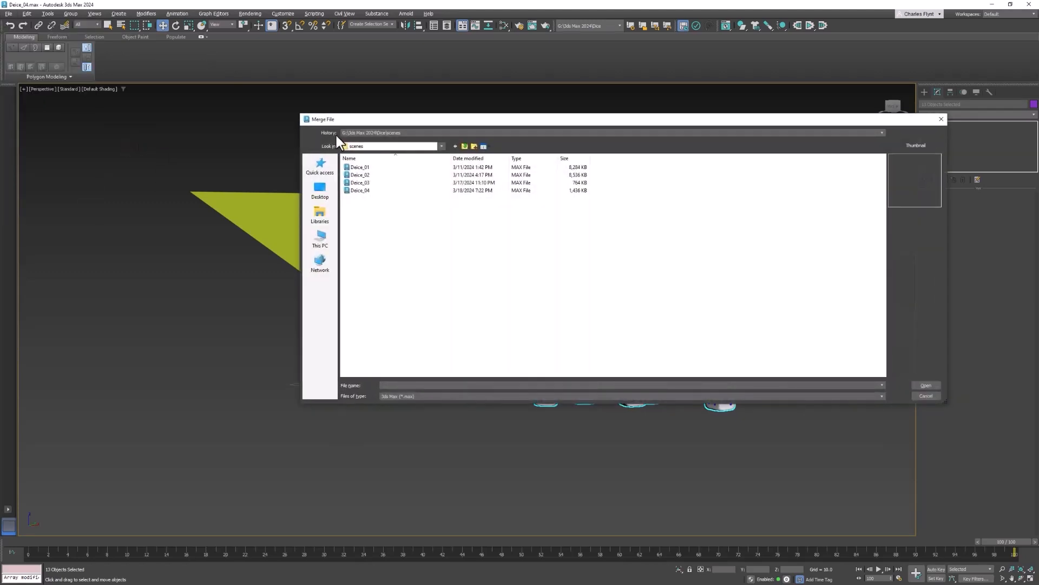
left_click(465, 146)
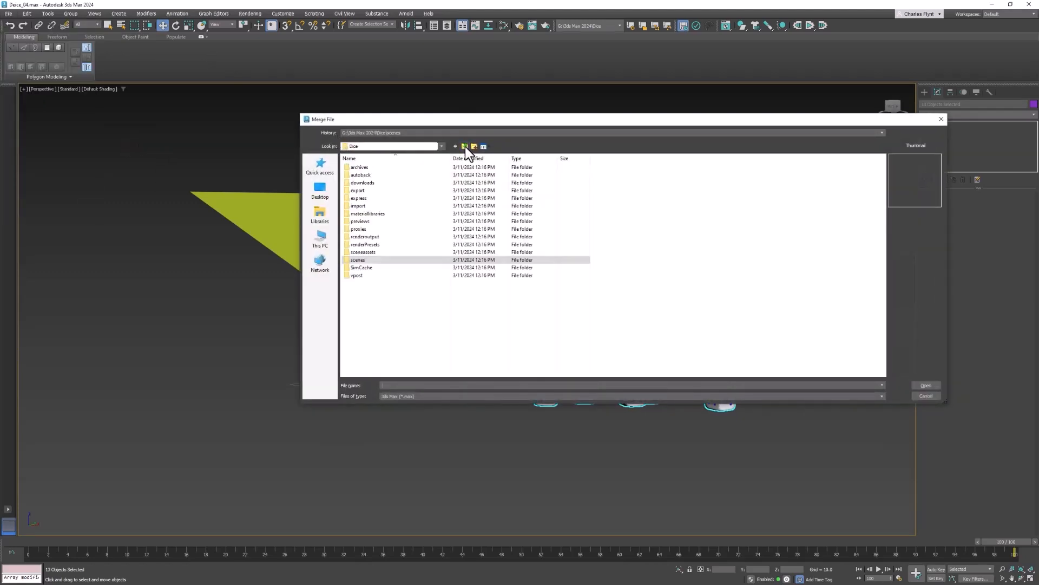
left_click(465, 147)
left_click(466, 146)
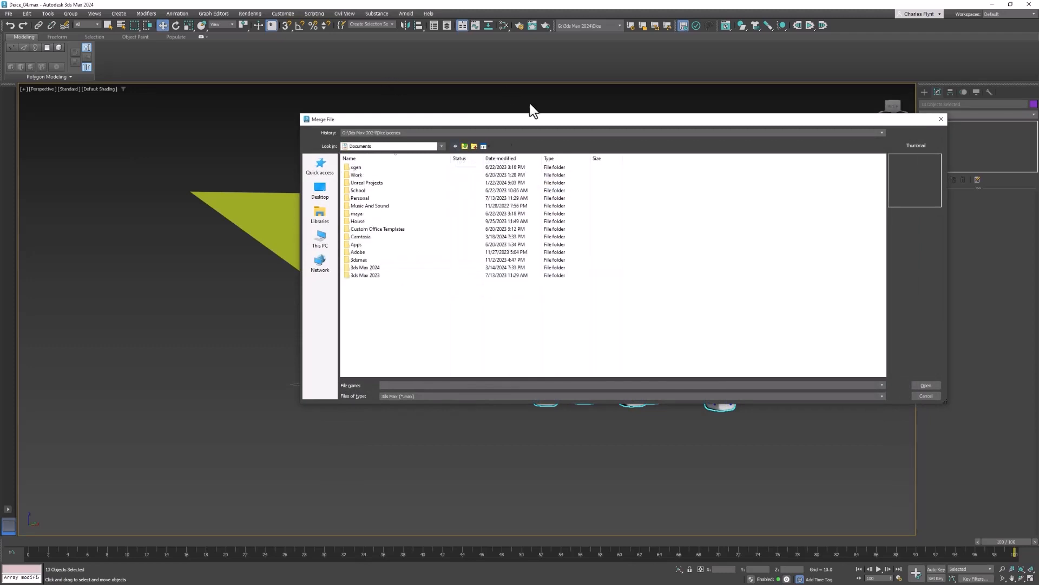
double_click(344, 268)
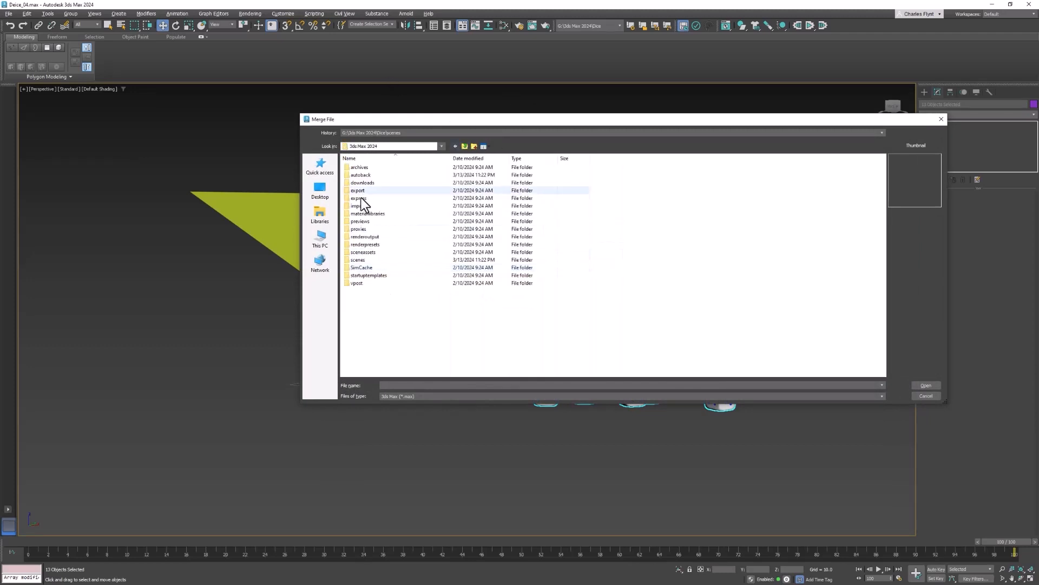
left_click(348, 260)
double_click(348, 259)
left_click(359, 167)
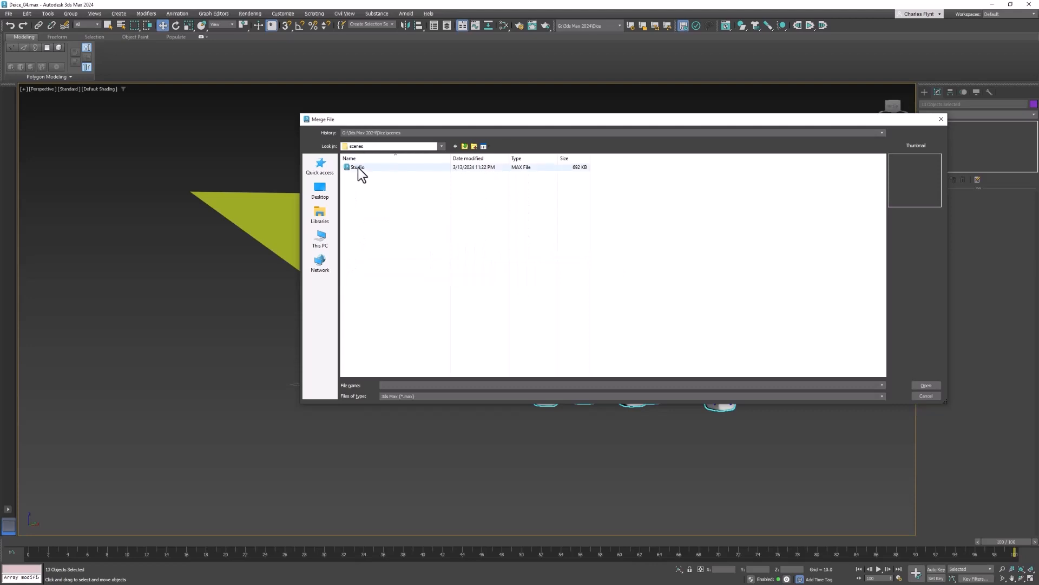
left_click(925, 386)
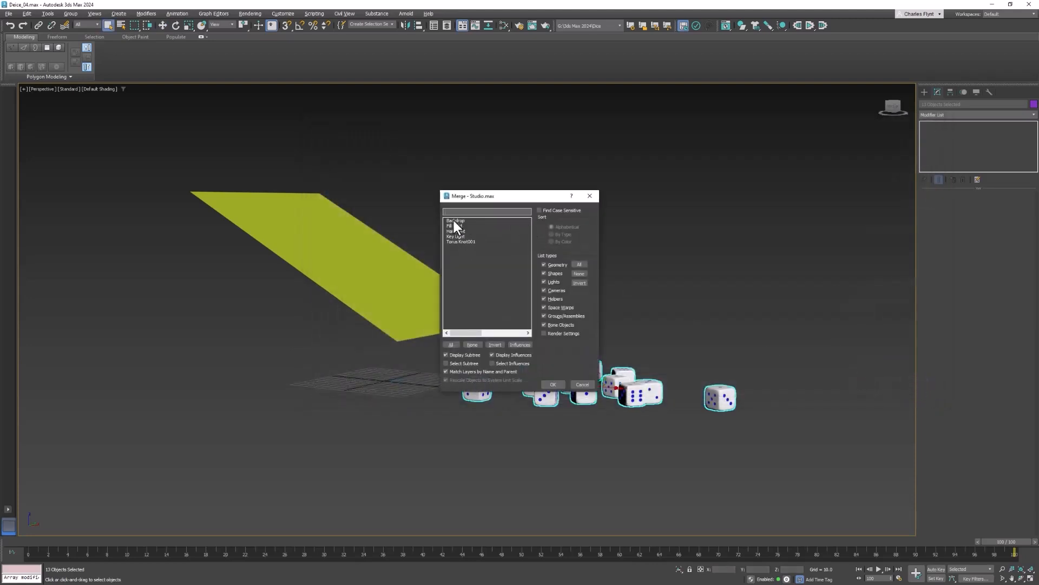
Merge the Backdrop, Fill Light, Hair Light and Key Light into the dice scene, leaving out the torus knot
left_click(466, 221)
left_click(472, 236, "shift")
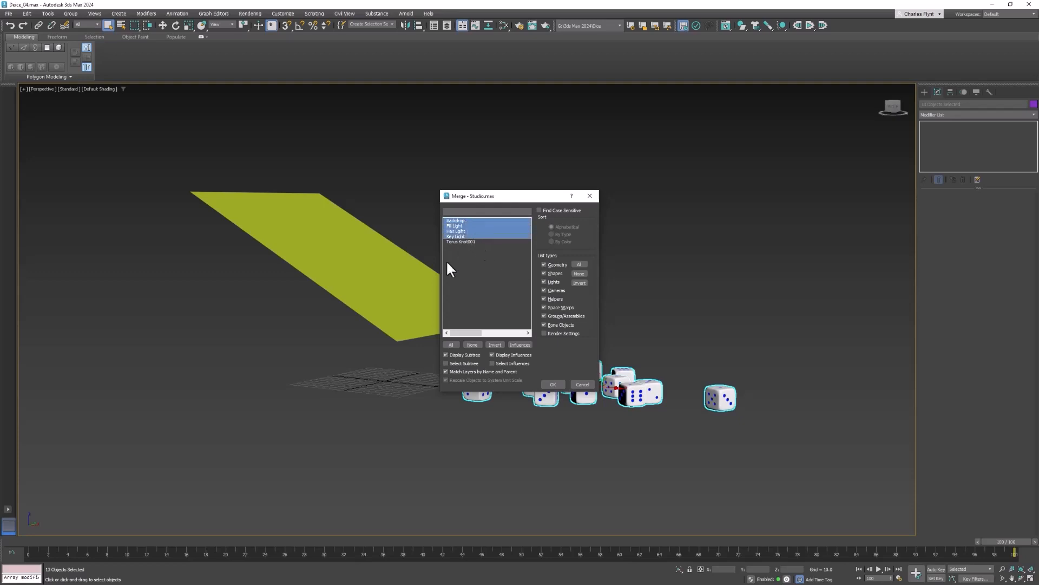
left_click(552, 382)
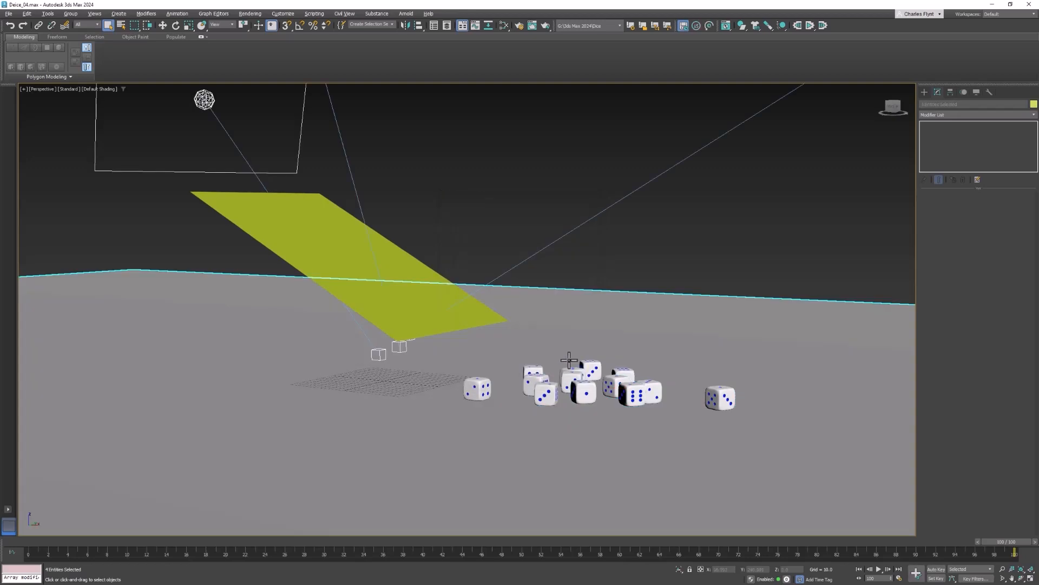
Examine how the merged backdrop and lights sit around the dice and the ramp
scroll(569, 360, "down", 4)
scroll(569, 360, "up", 4)
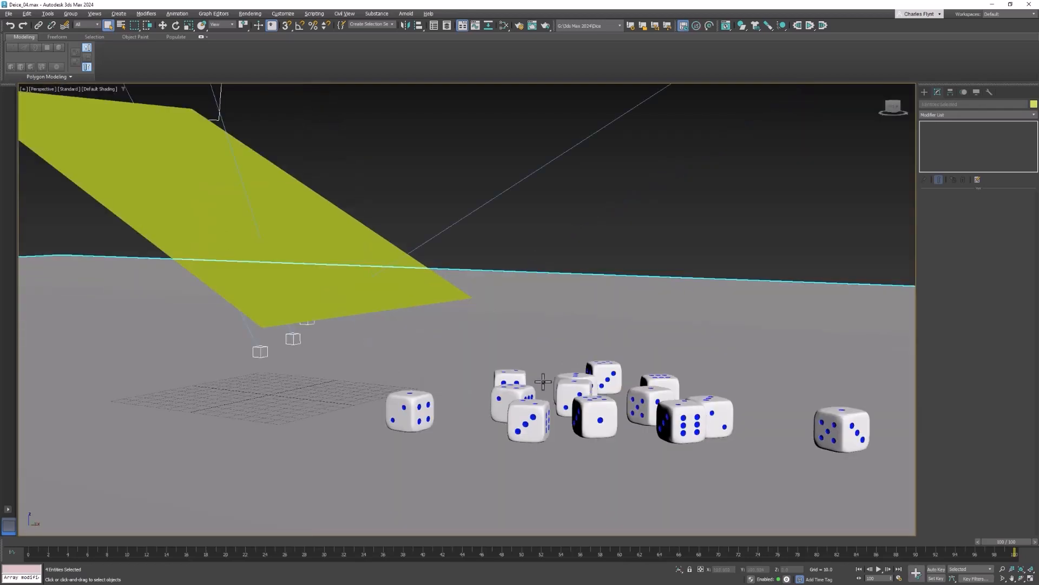
middle_click_drag(583, 387, 758, 434, "alt")
scroll(754, 425, "down", 2)
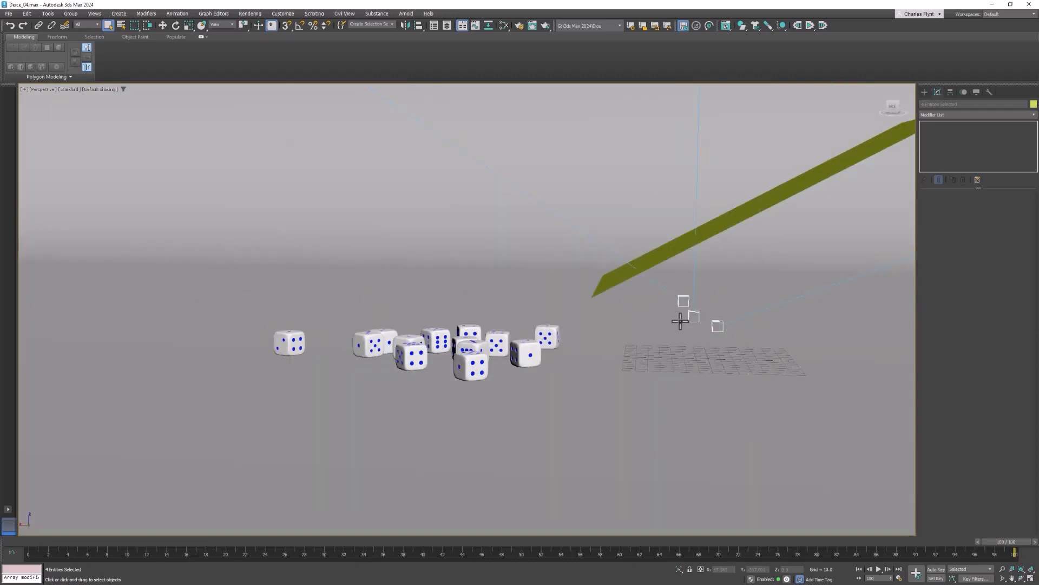
middle_click_drag(680, 321, 553, 322)
scroll(604, 350, "down", 4)
scroll(606, 355, "down", 4)
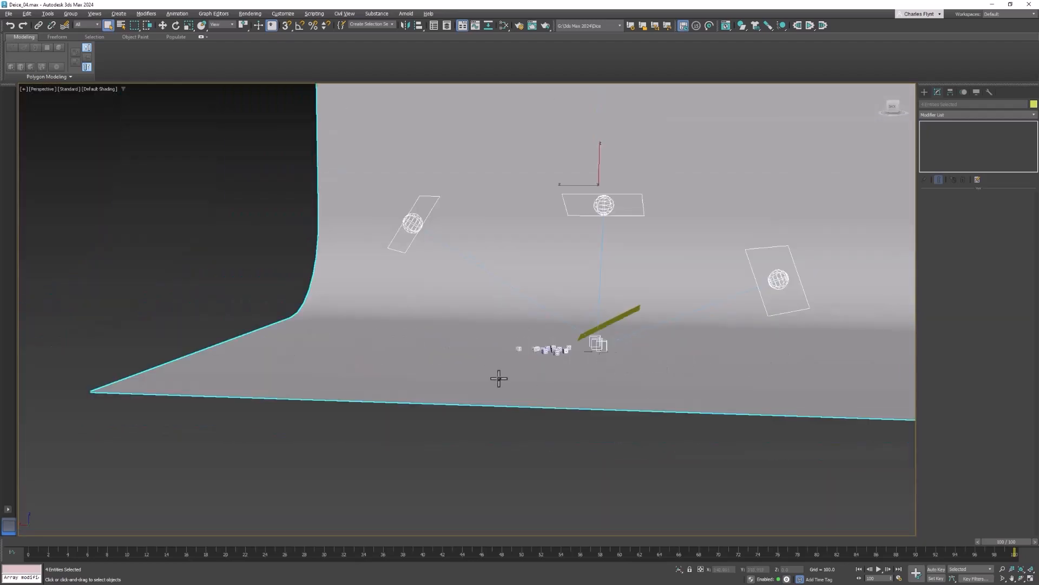
scroll(583, 373, "up", 3)
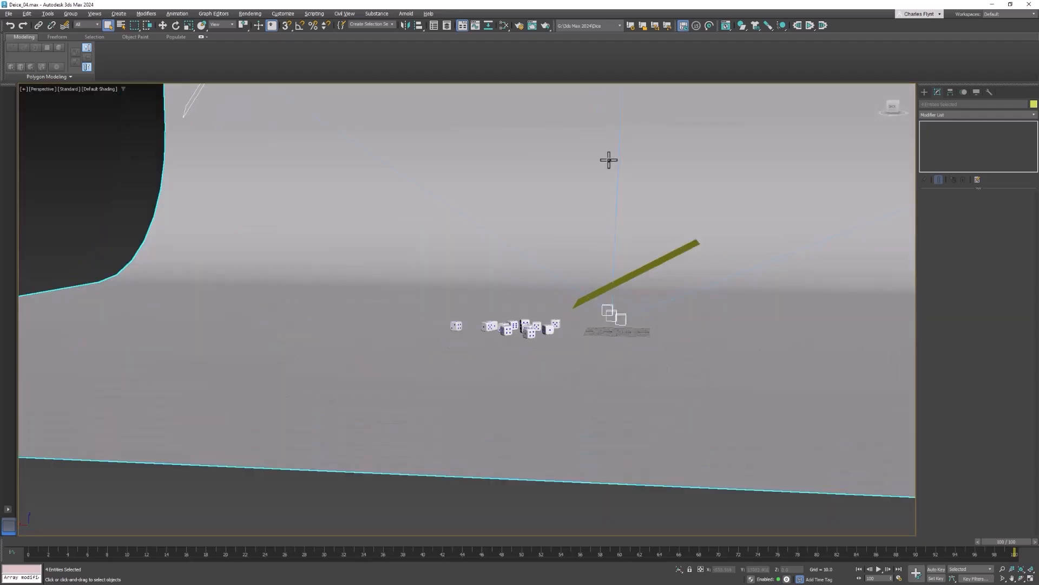
scroll(619, 294, "up", 5)
middle_click_drag(645, 292, 695, 285)
scroll(695, 285, "down", 2)
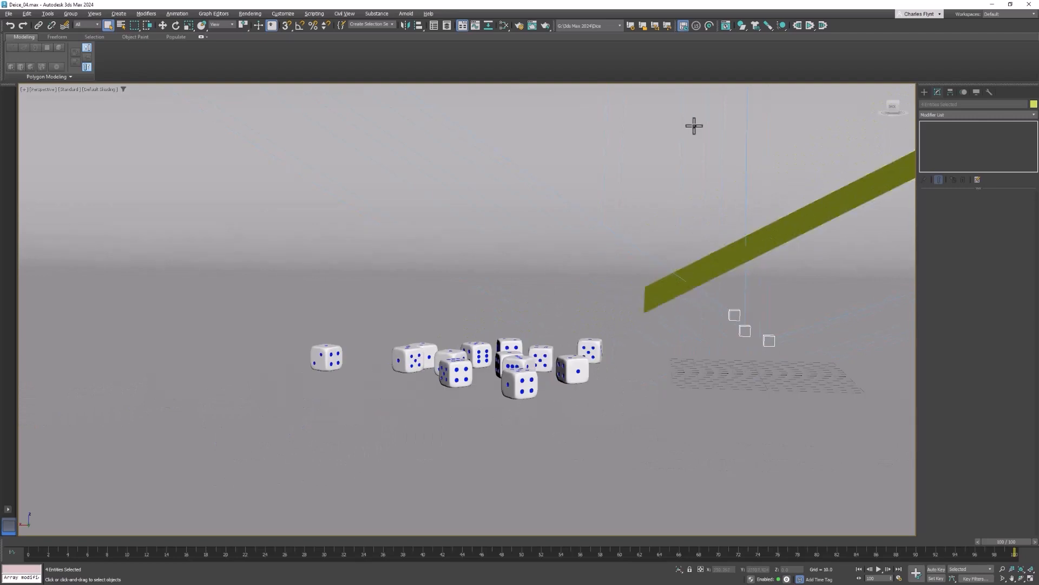
Reset the dice simulation to frame 0 and select only the dice and the ramp plane, excluding the backdrop and lights
left_click(800, 21)
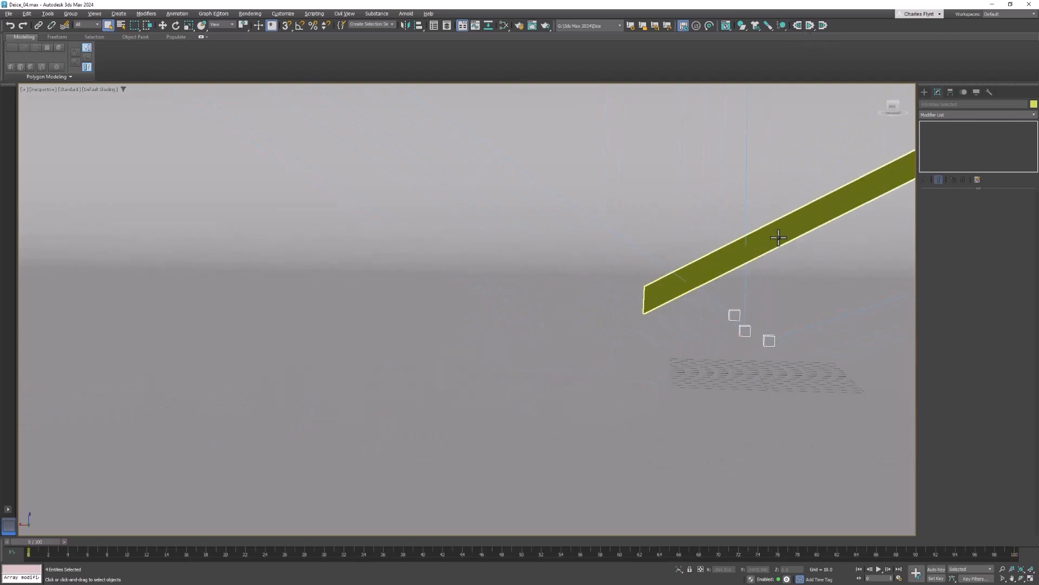
scroll(780, 234, "down", 3)
middle_click_drag(774, 237, 655, 308)
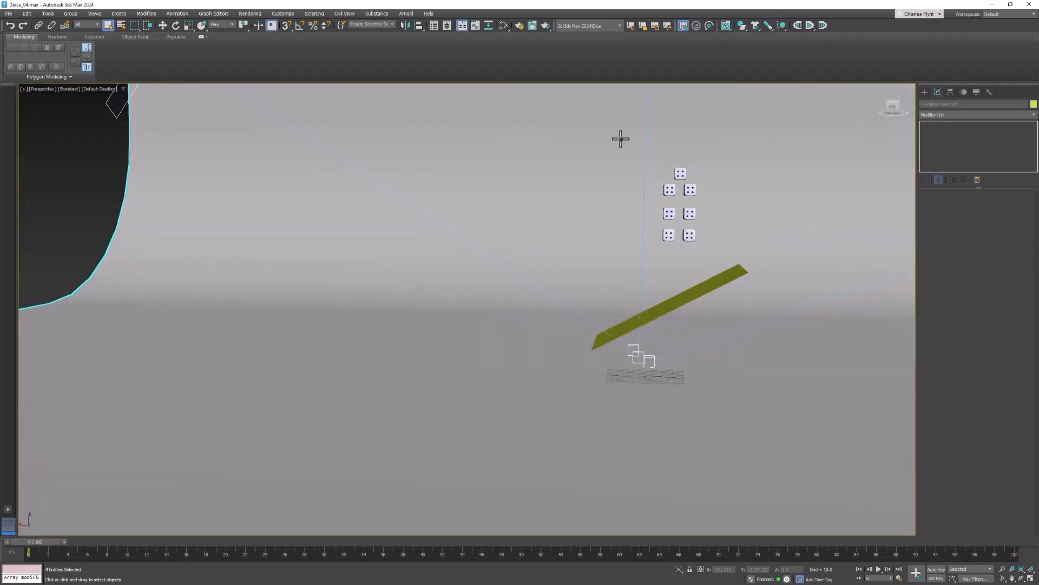
left_click_drag(728, 247, 731, 249)
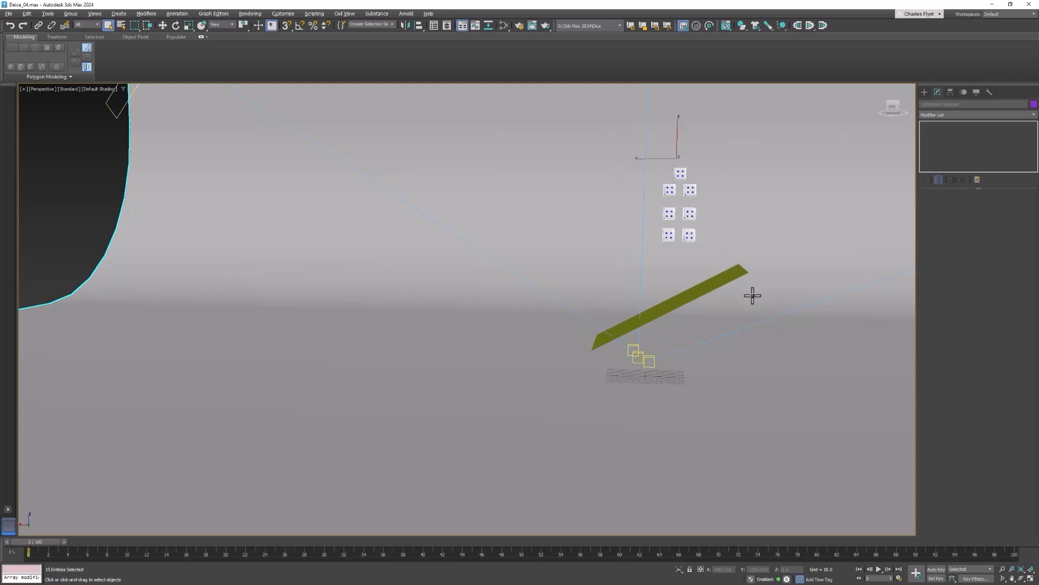
left_click(729, 279, "ctrl")
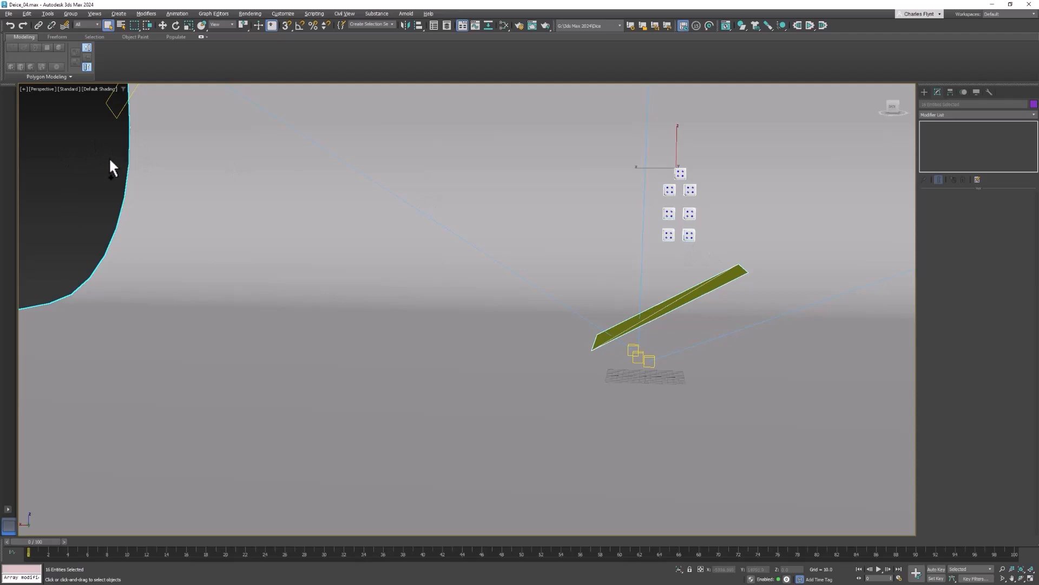
left_click_drag(155, 178, 156, 179, "alt")
key("z")
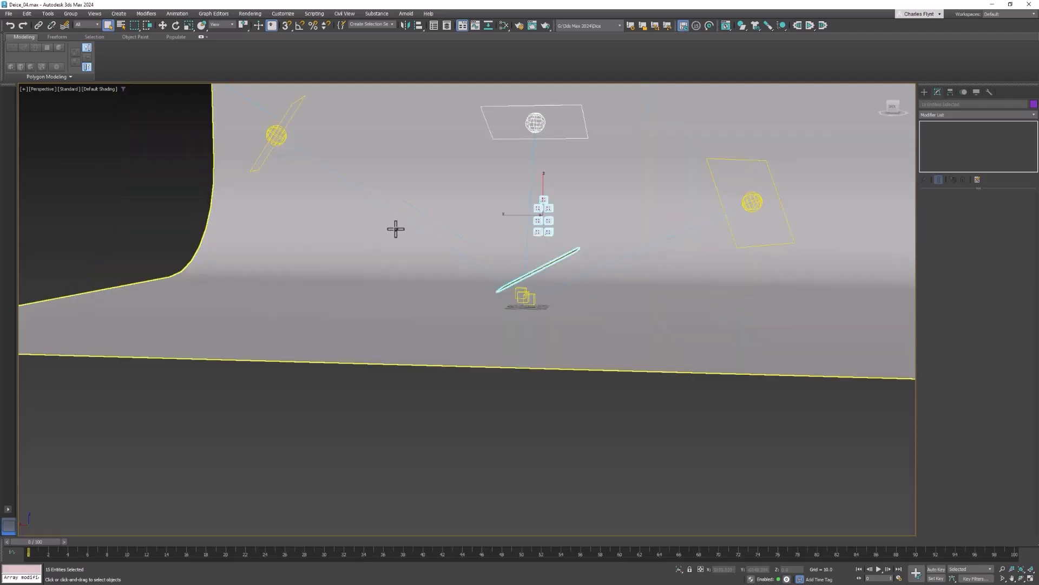
left_click_drag(582, 149, 592, 154, "alt")
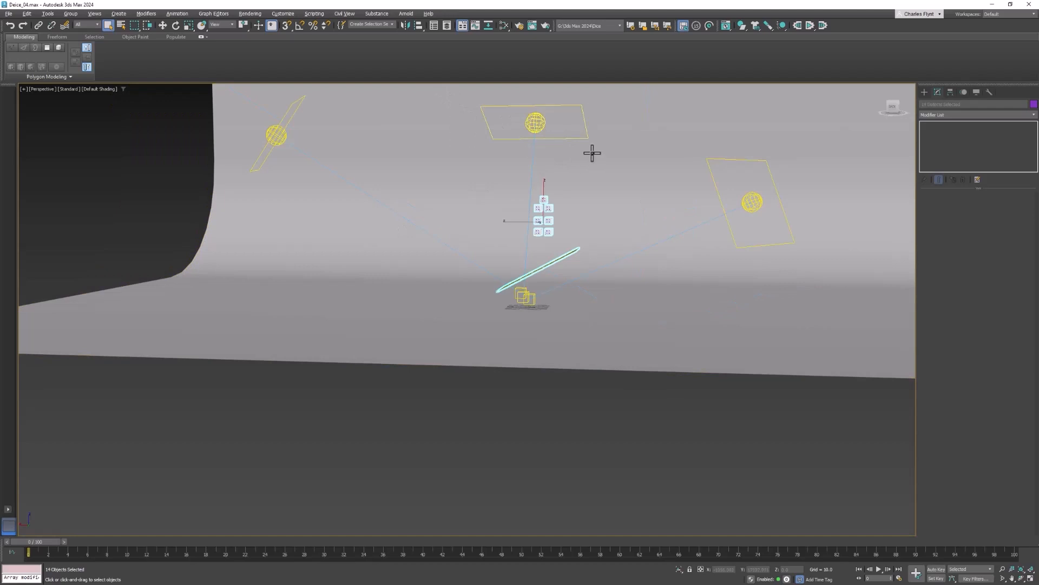
key("z")
mouse_move(598, 225)
middle_mouse_down()
mouse_move(665, 174)
mouse_move(592, 239)
middle_mouse_up()
scroll(664, 174, "down", 5)
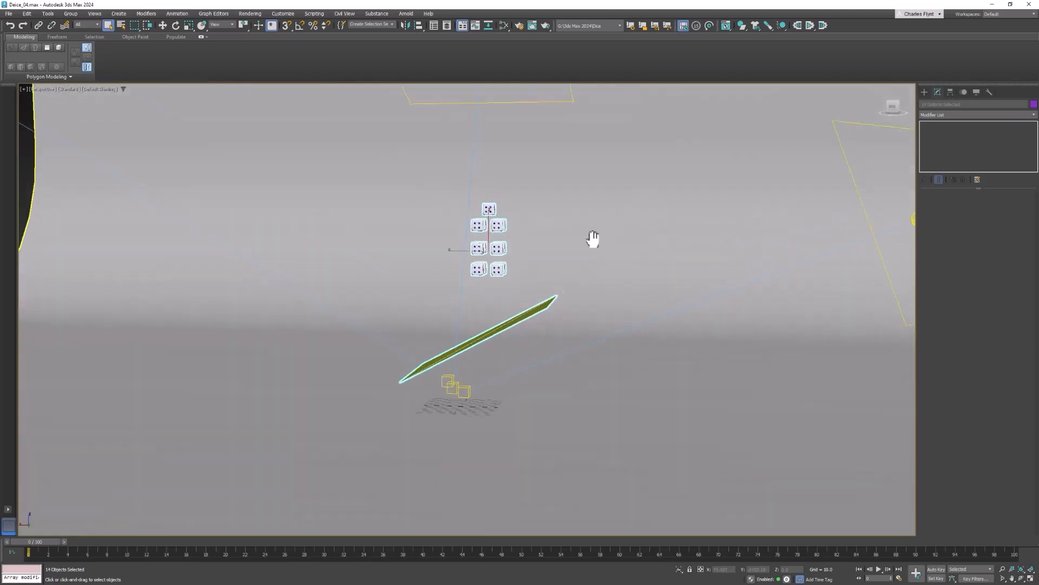
Rotate the dice and ramp together about the vertical axis so the ramp slopes toward the open front of the backdrop
left_click(172, 23)
left_click_drag(499, 246, 436, 262)
left_click(154, 15)
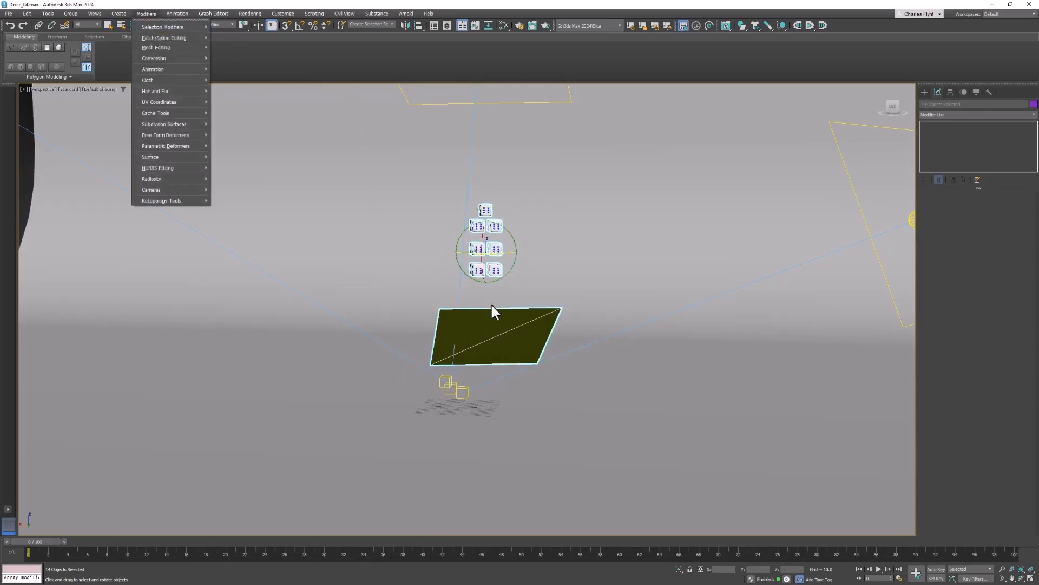
left_click(144, 13)
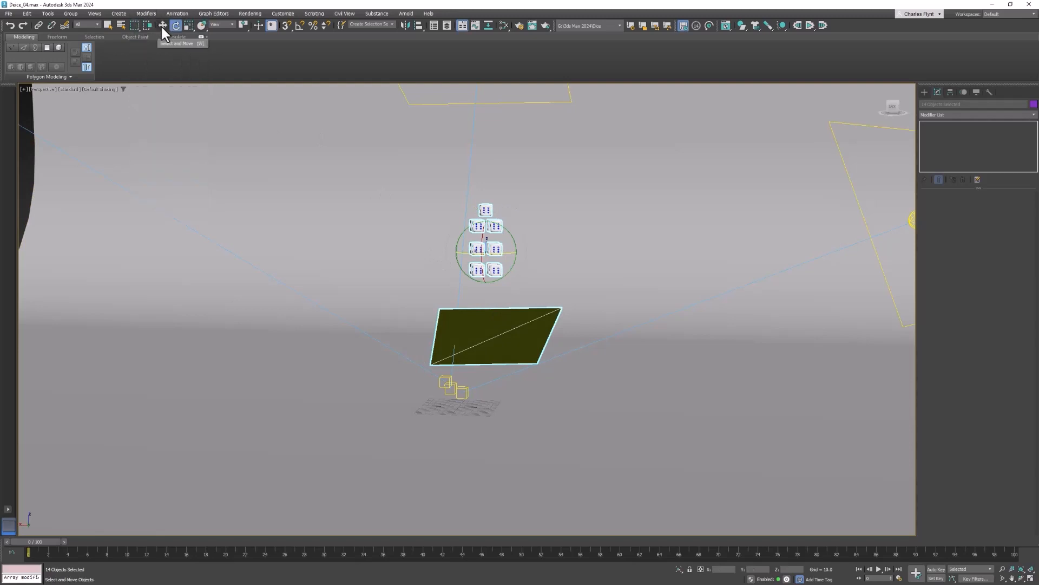
Move the selected dice and ramp together to a new position in front of the backdrop
left_click(163, 26)
middle_click_drag(472, 286, 515, 249, "alt")
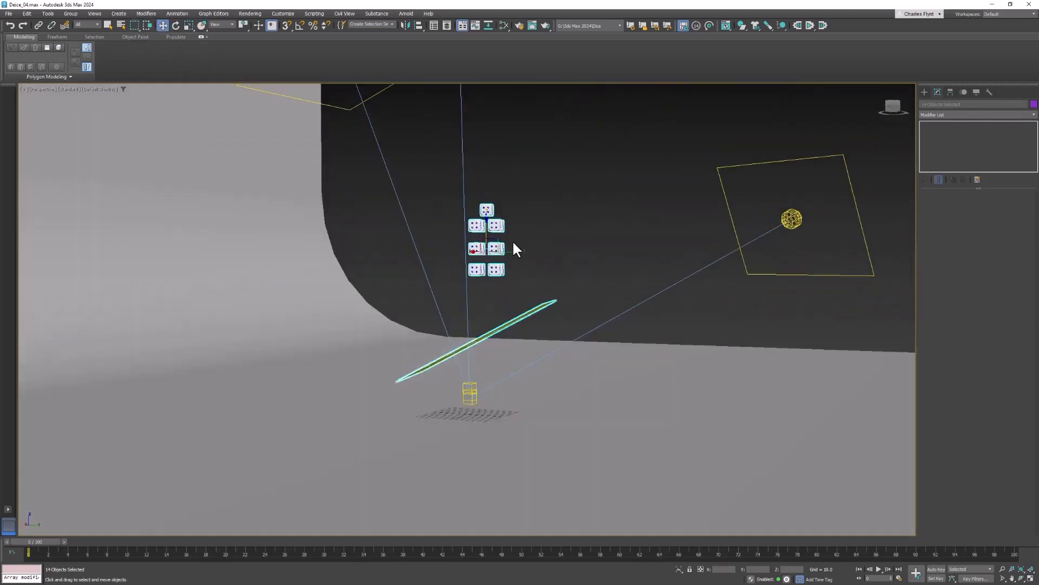
left_click_drag(515, 248, 677, 271)
middle_click_drag(677, 271, 576, 331, "alt")
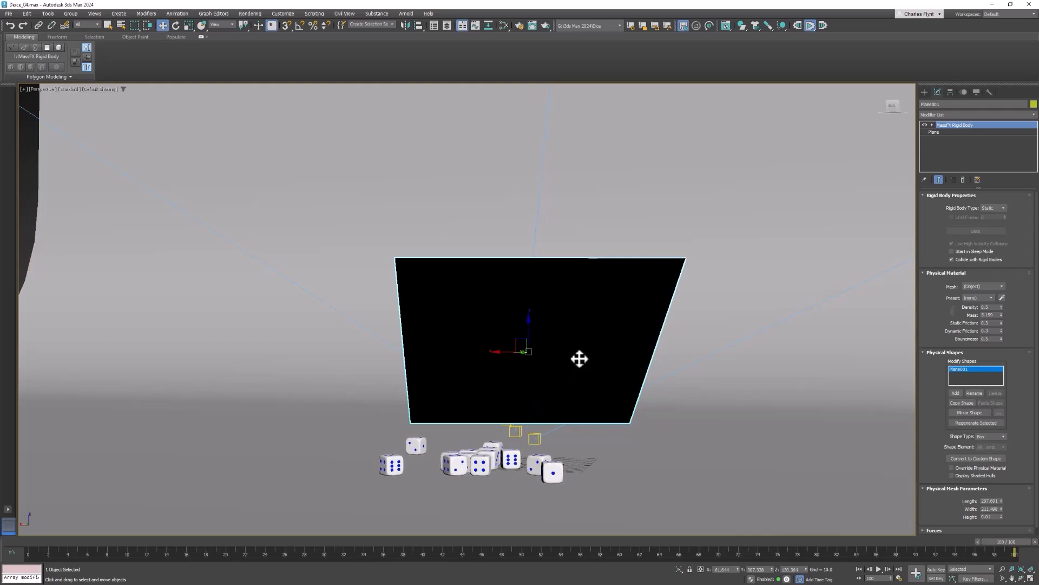
Reset the simulation to its start and set the animation length to 300 frames
left_click(797, 26)
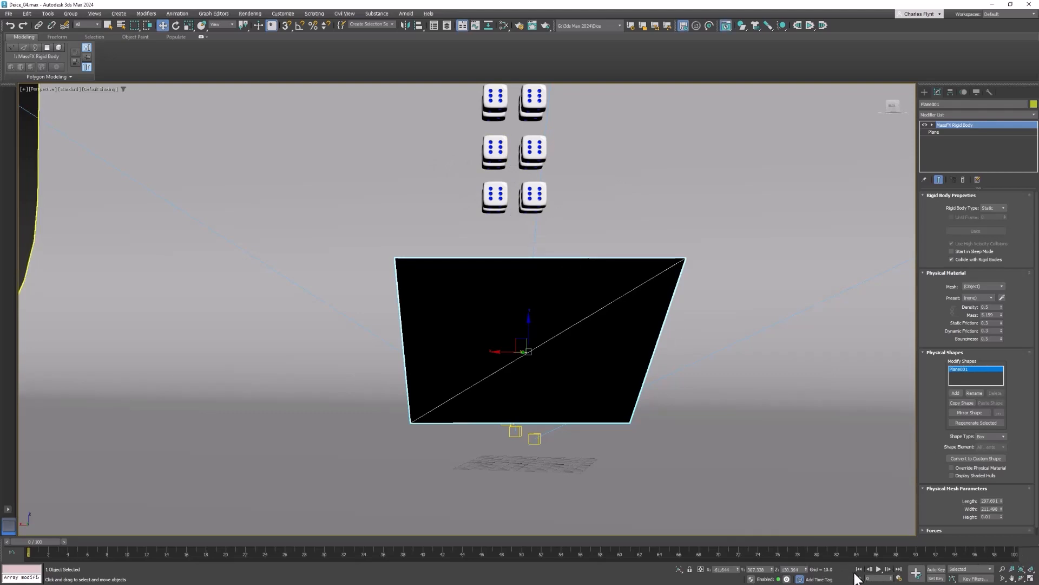
right_click(878, 572)
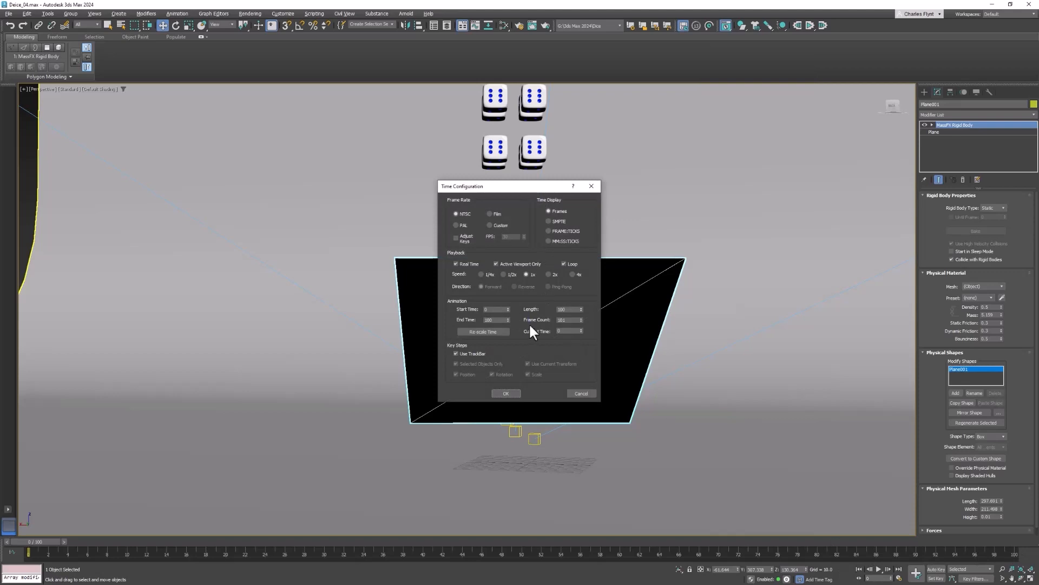
double_click(567, 309)
key("Return")
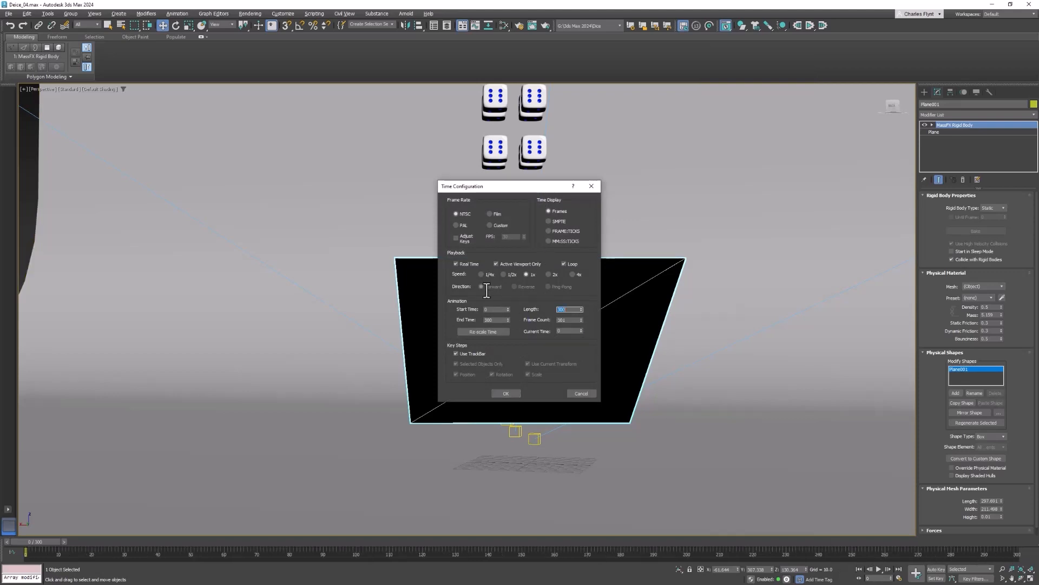
left_click(497, 394)
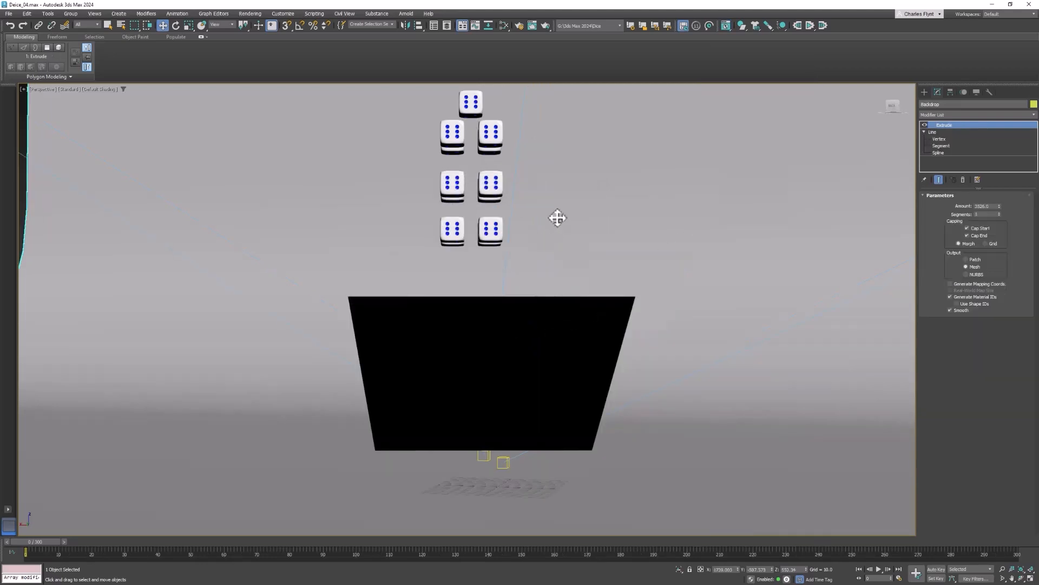
Open MassFX Tools and the Scene Explorer and select the Backdrop, Box001 to Box013 and the ramp Plane001
middle_click_drag(531, 143, 527, 144)
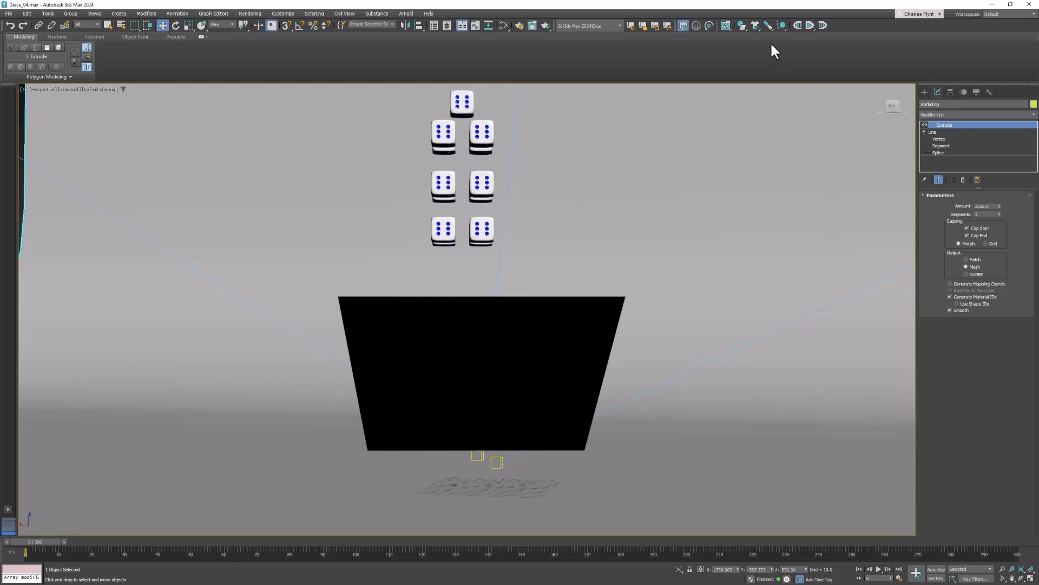
left_click(728, 26)
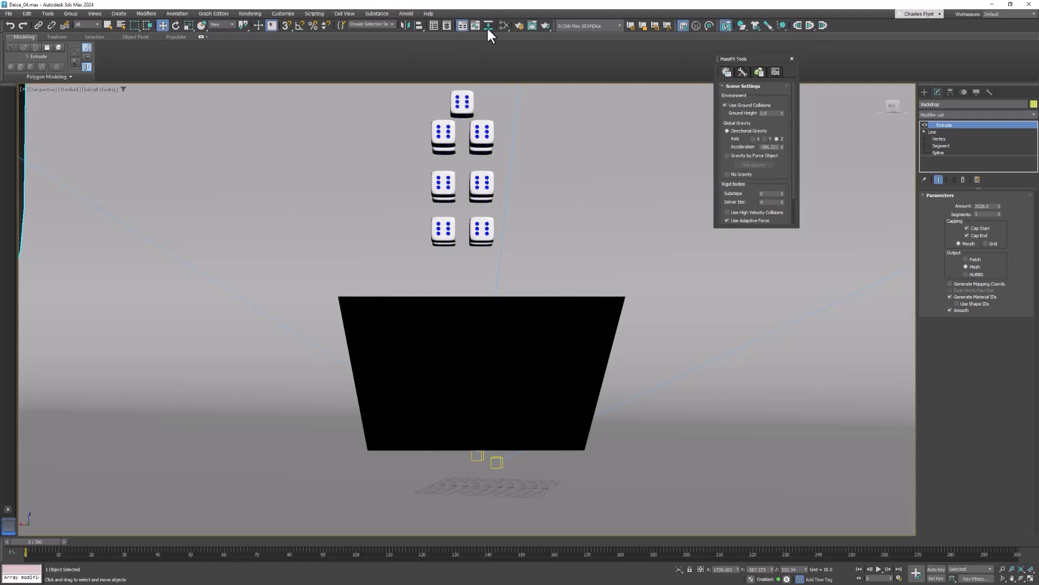
left_click(434, 25)
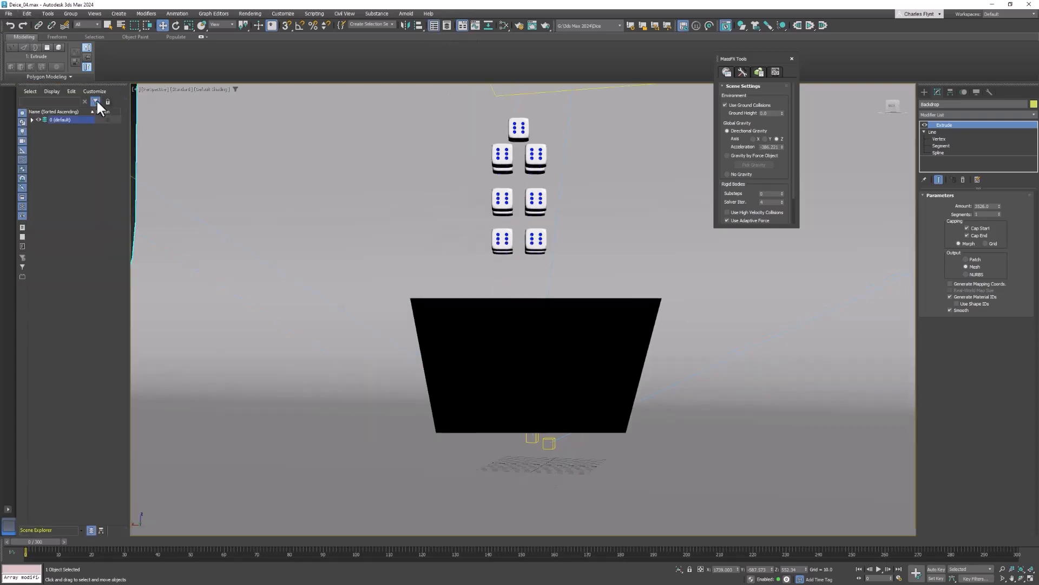
left_click(31, 119)
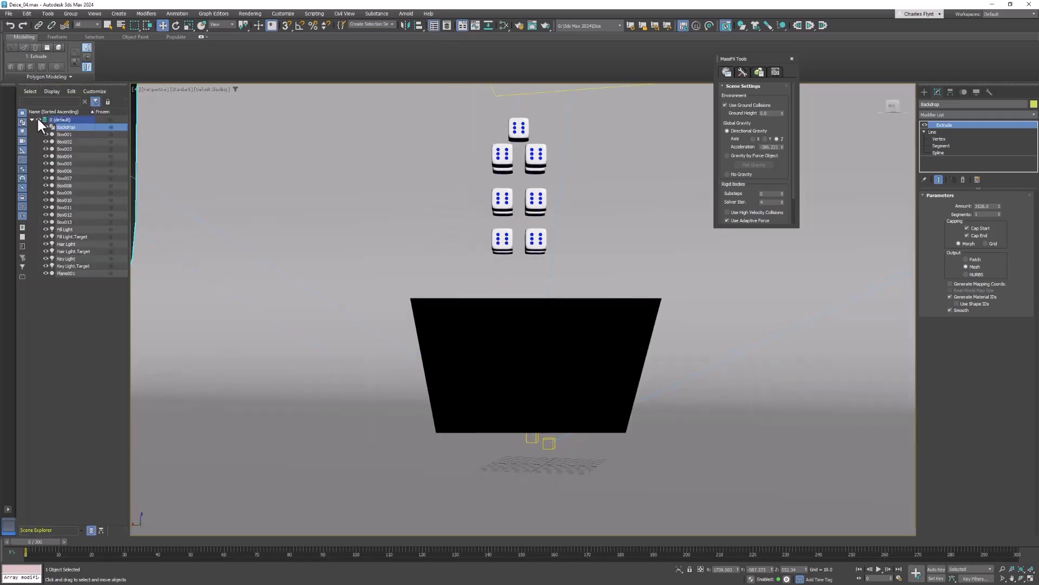
left_click(70, 221, "shift")
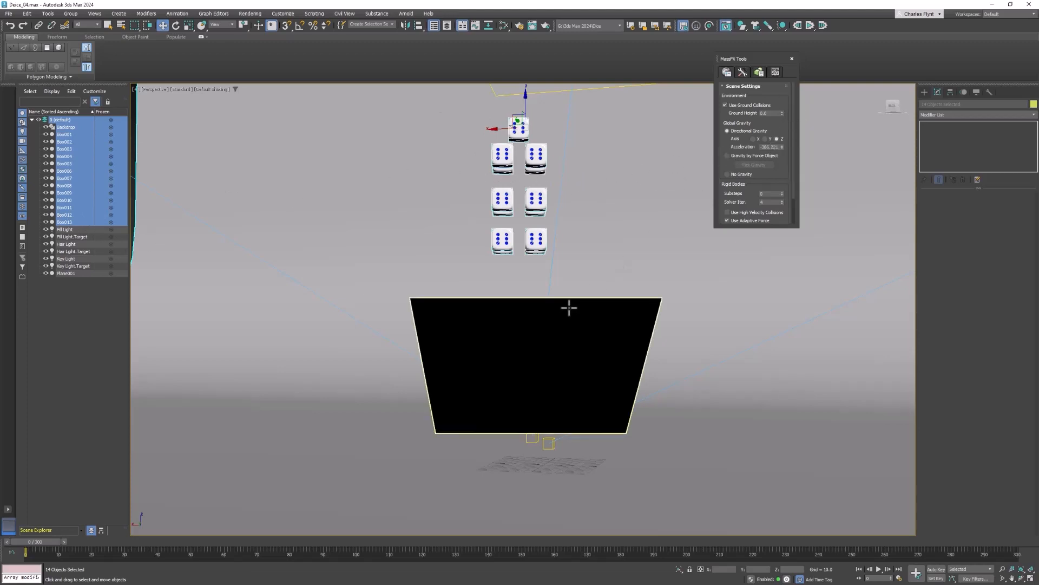
left_click(564, 316, "ctrl")
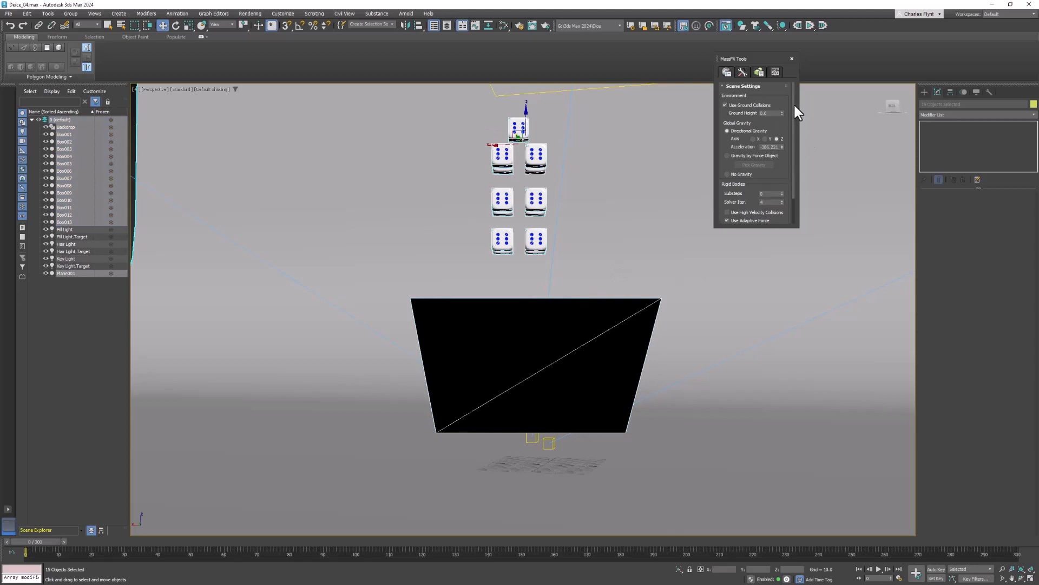
Bake the MassFX simulation for the selected rigid bodies and close MassFX Tools
left_click(763, 70)
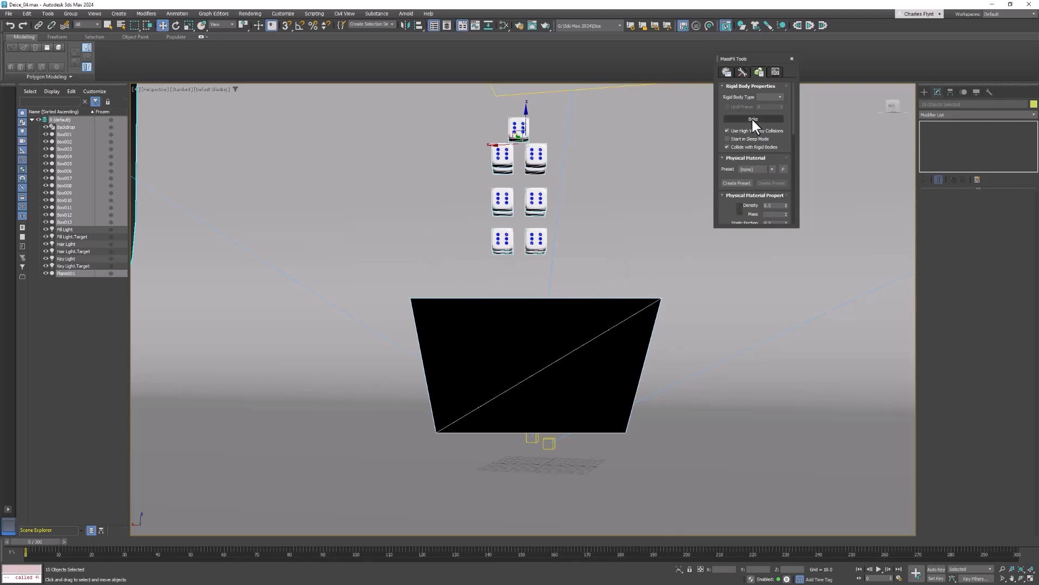
left_click(753, 119)
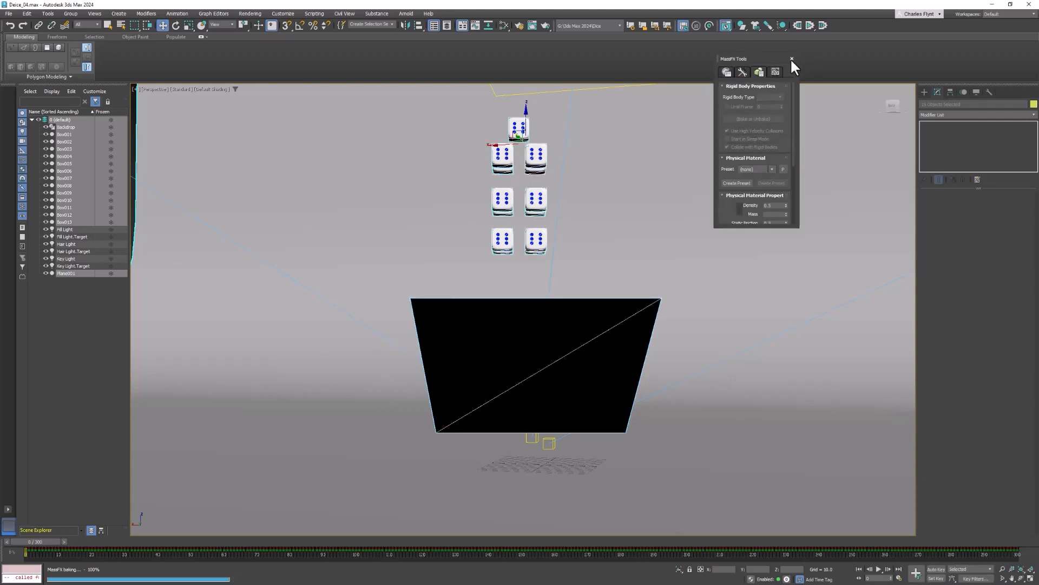
left_click(791, 58)
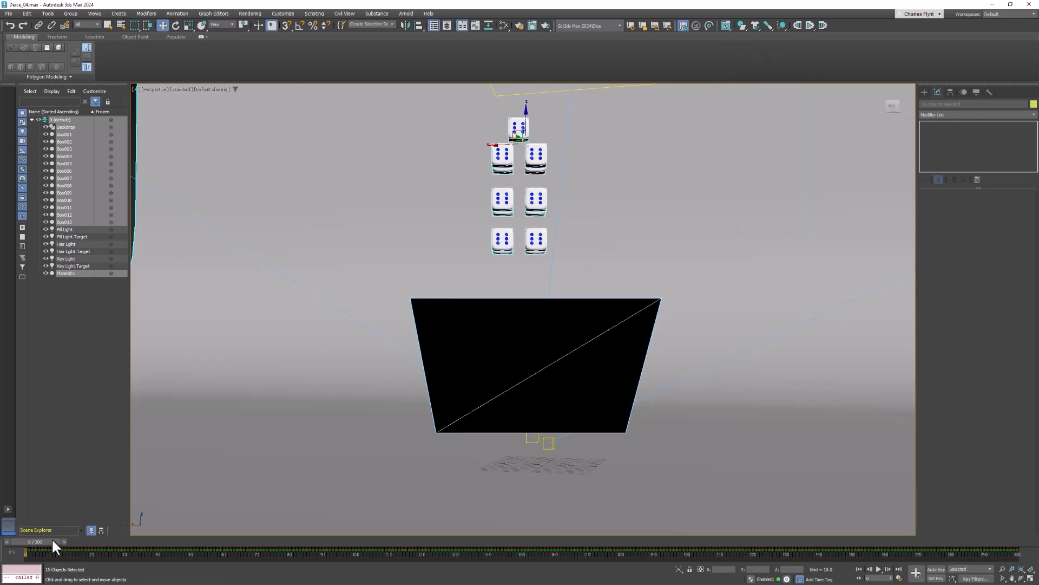
Scrub to the end of the animation and hide the ramp Plane001
left_click_drag(53, 546, 1004, 542)
key("w")
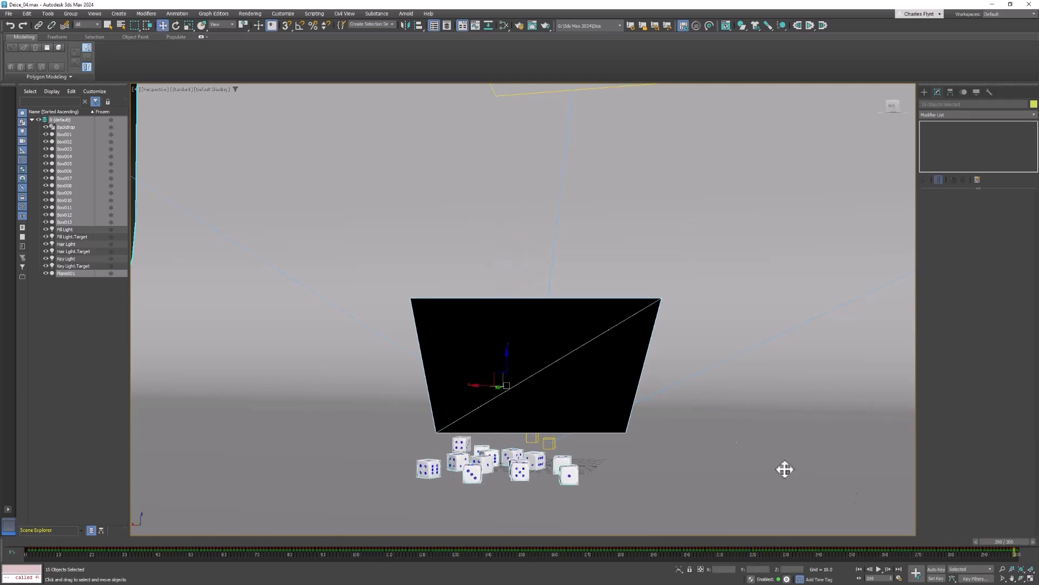
left_click(553, 316)
right_click(543, 318)
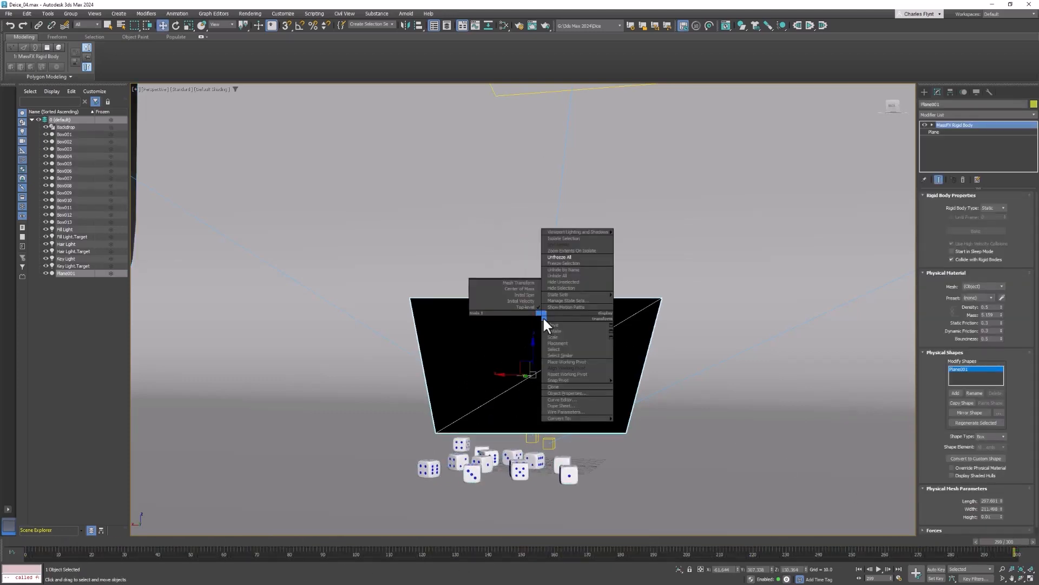
left_click(576, 286)
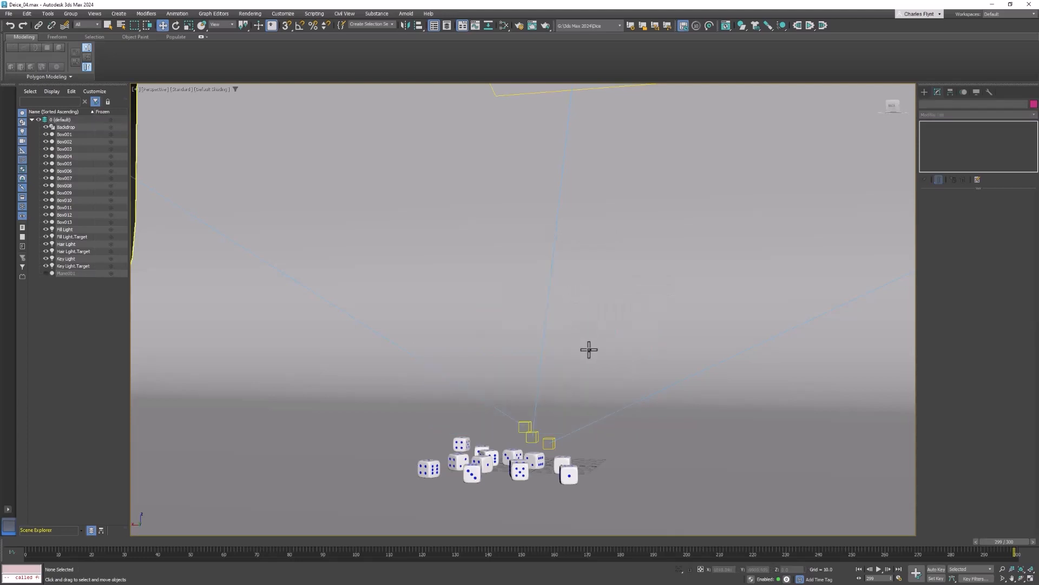
Frame the settled dice up close in the Perspective view and create a physical camera from that view
middle_click_drag(617, 432, 632, 398)
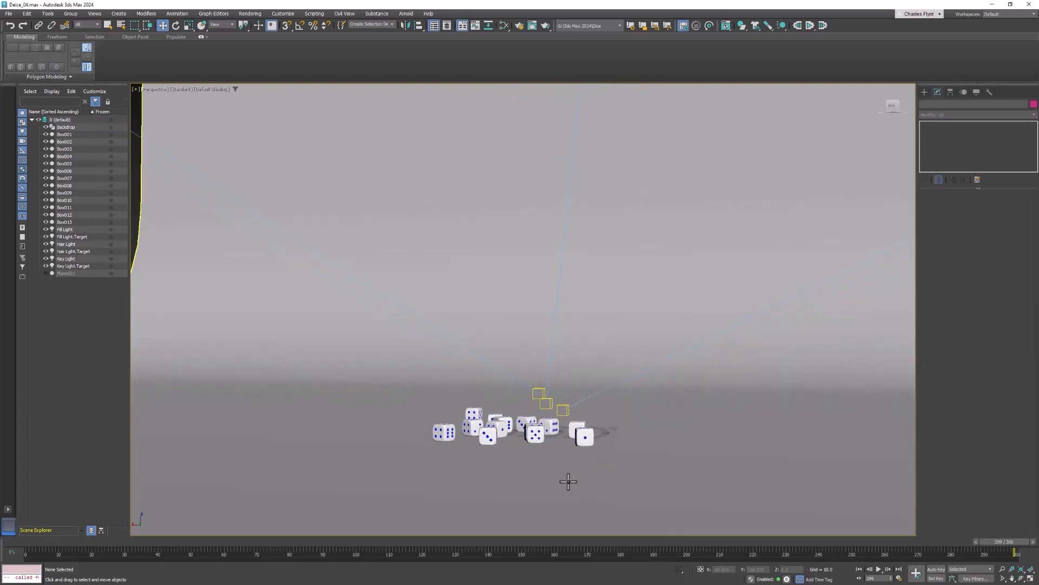
middle_click_drag(567, 482, 551, 479)
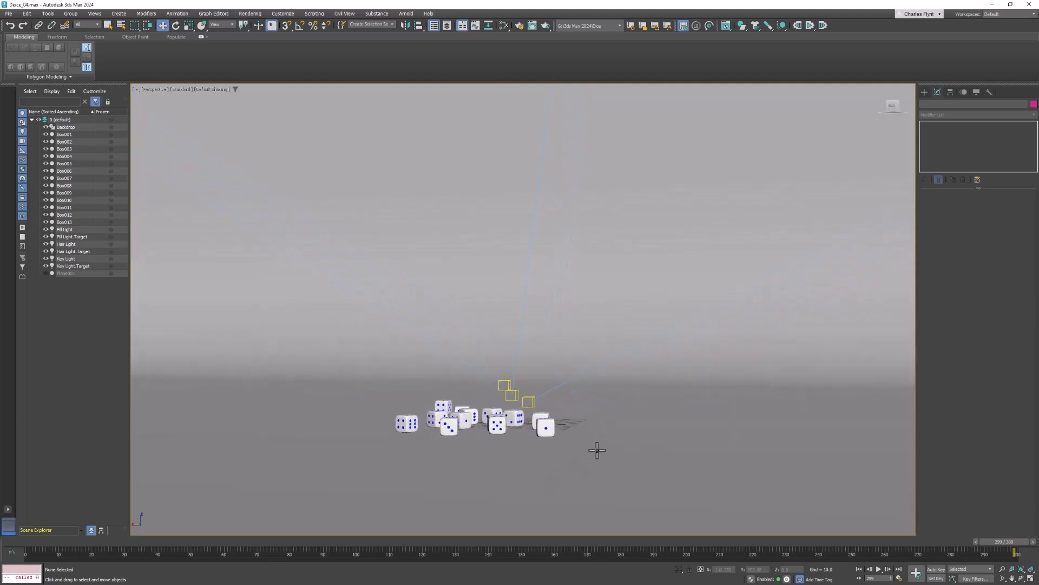
middle_click_drag(594, 450, 719, 469, "alt")
left_click(571, 422)
scroll(579, 452, "up", 5)
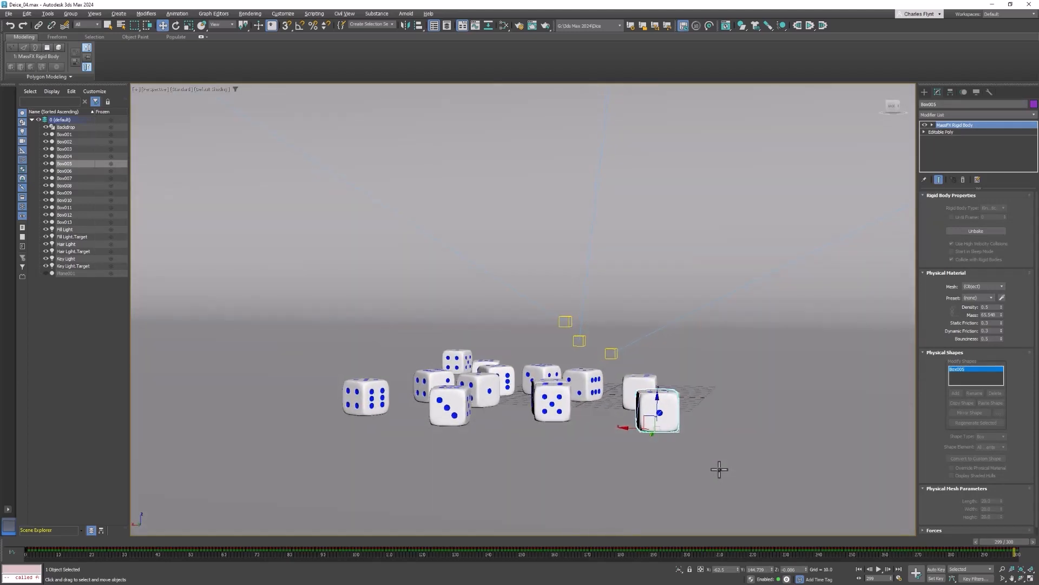
scroll(579, 450, "up", 4)
scroll(579, 450, "down", 3)
scroll(563, 449, "up", 2)
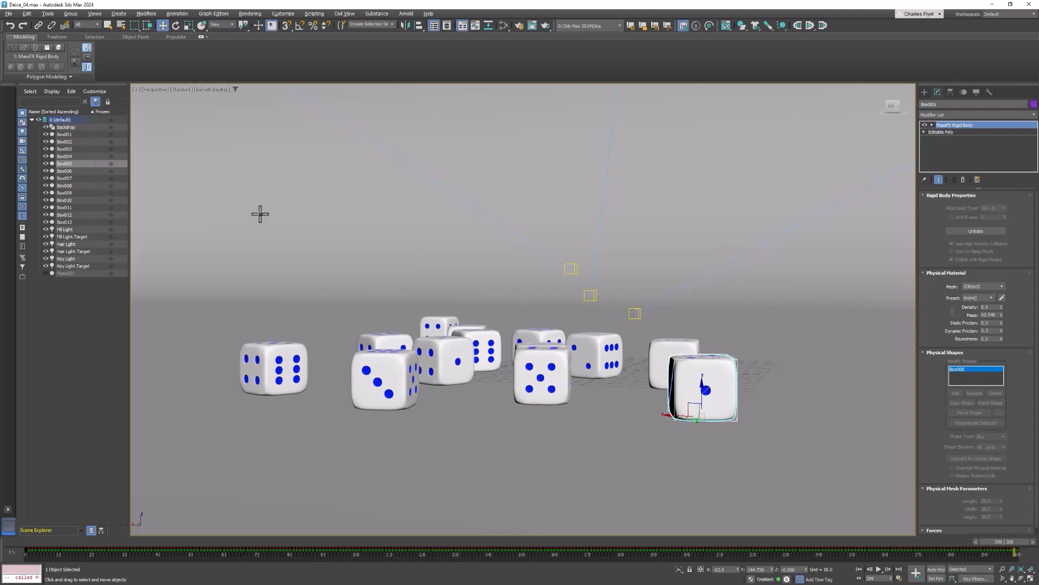
left_click(120, 13)
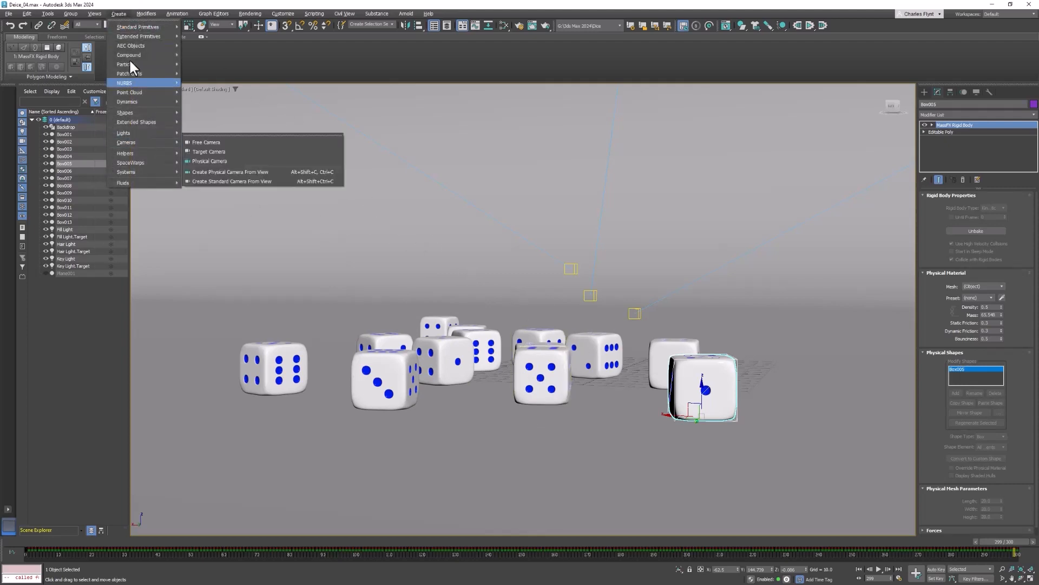
mouse_move(145, 140)
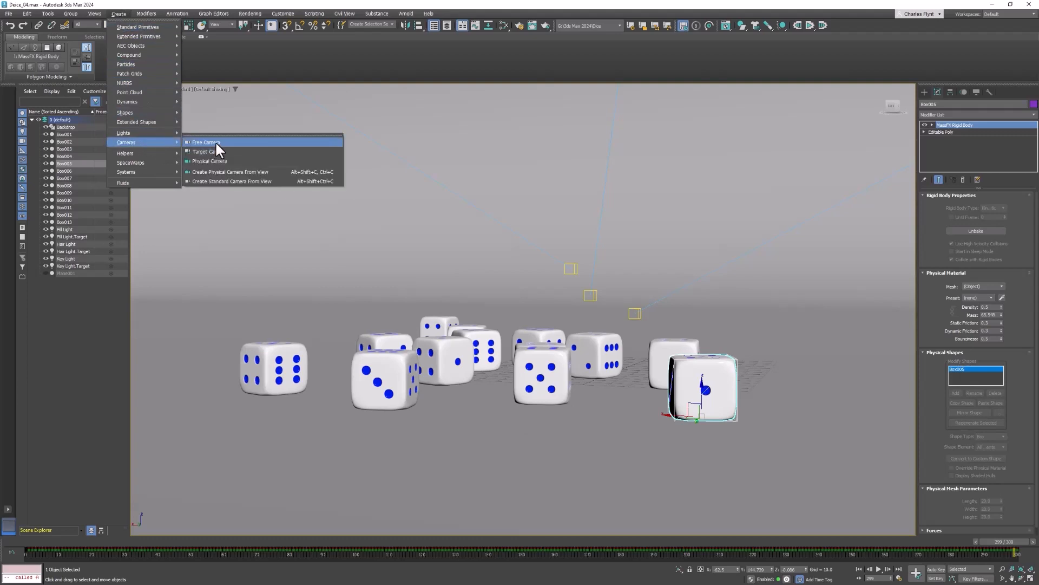
left_click(276, 172)
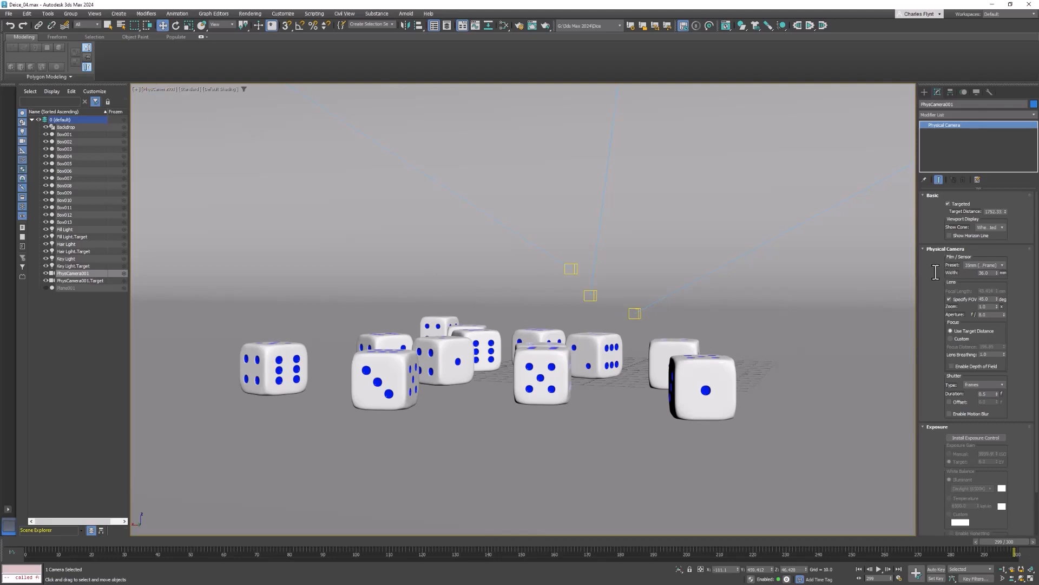
Set the physical camera's aperture to f/1.5 and enable depth of field
scroll(935, 274, "down", 2)
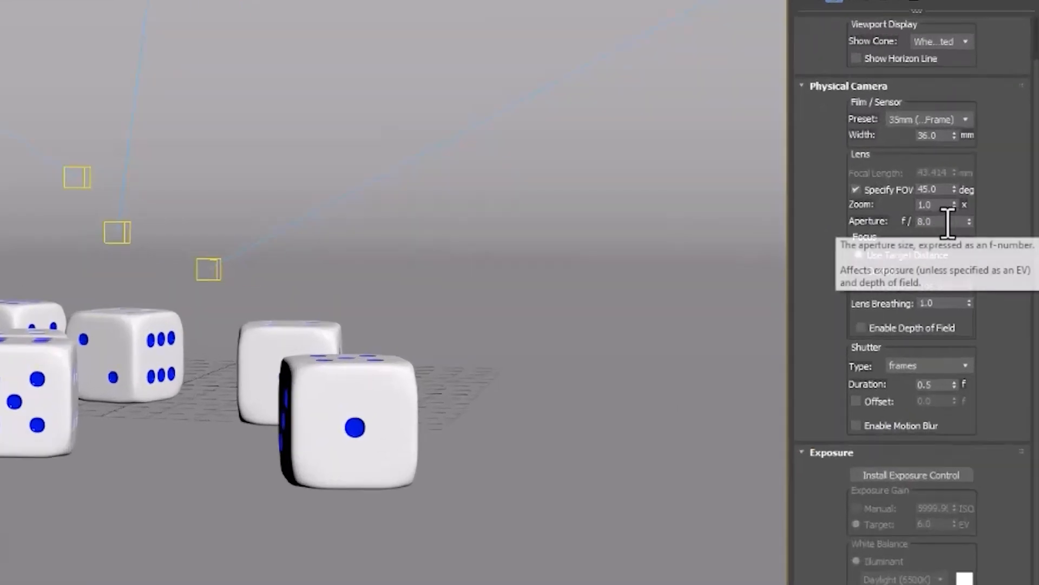
left_click(948, 222)
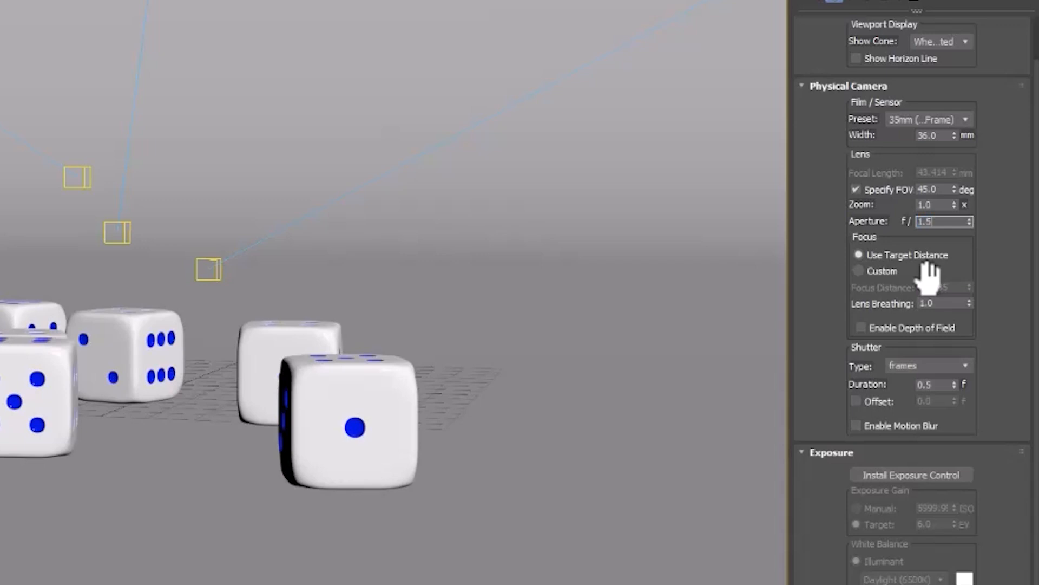
key("Return")
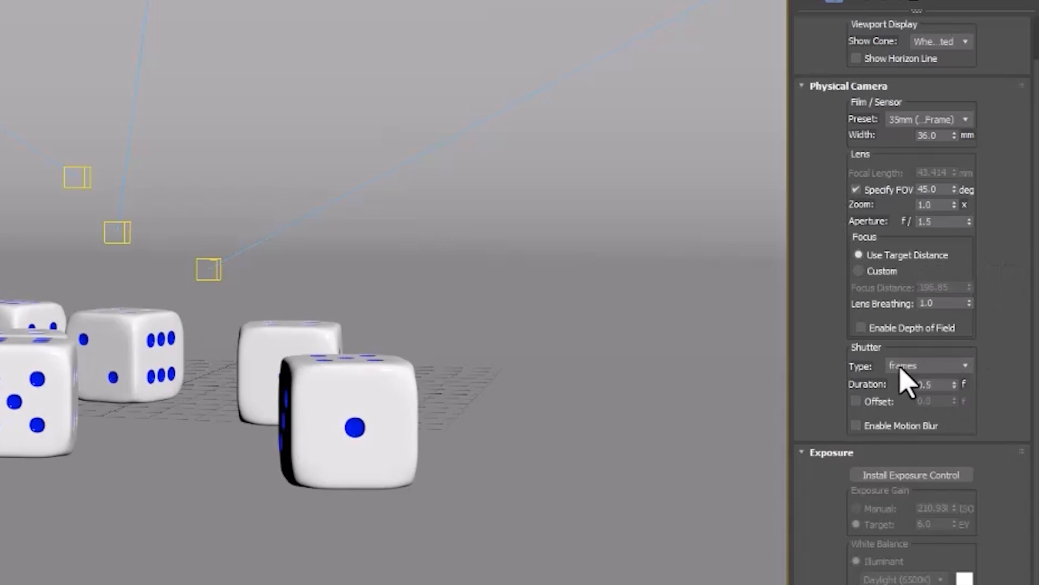
left_click(862, 327)
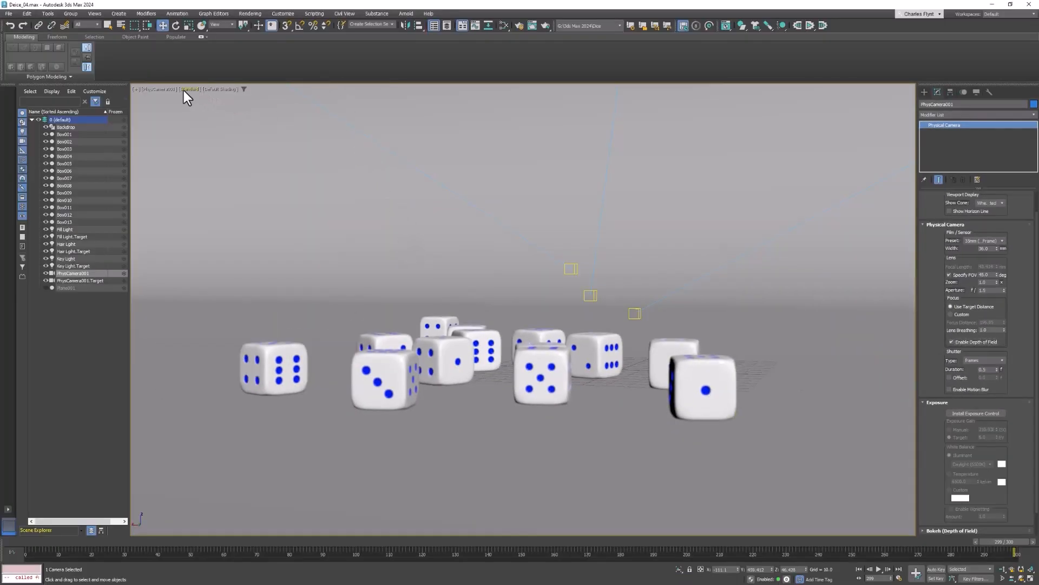
Switch the camera viewport to ActiveShade using Arnold, check the render and return to the four-viewport layout
left_click(185, 89)
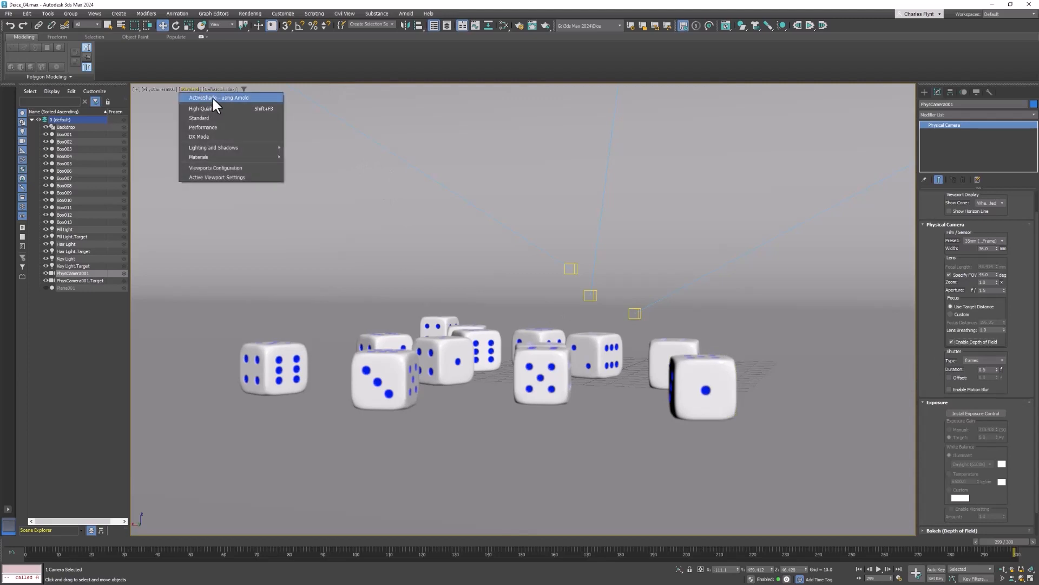
left_click(213, 98)
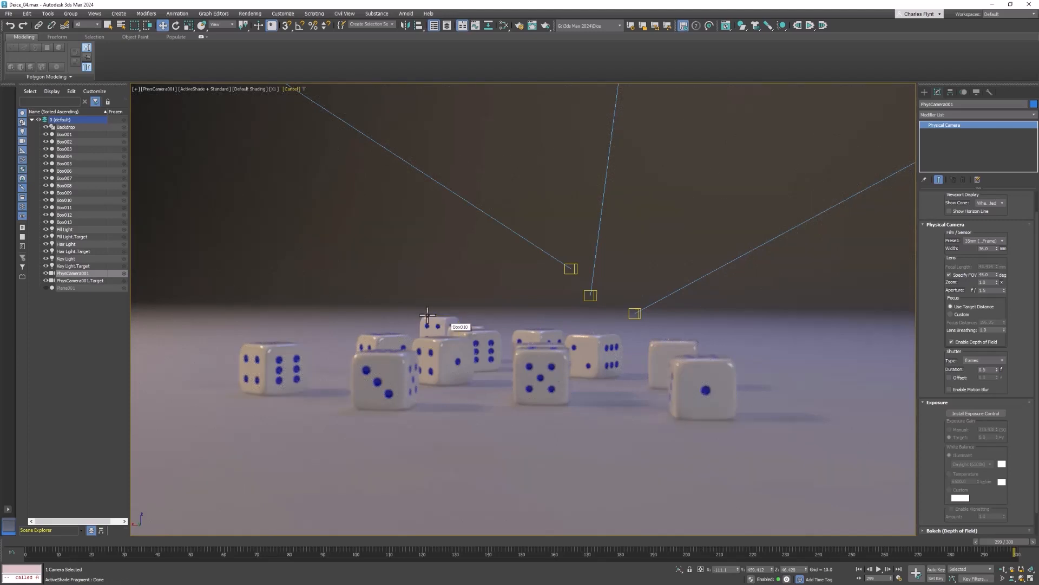
key("alt+w")
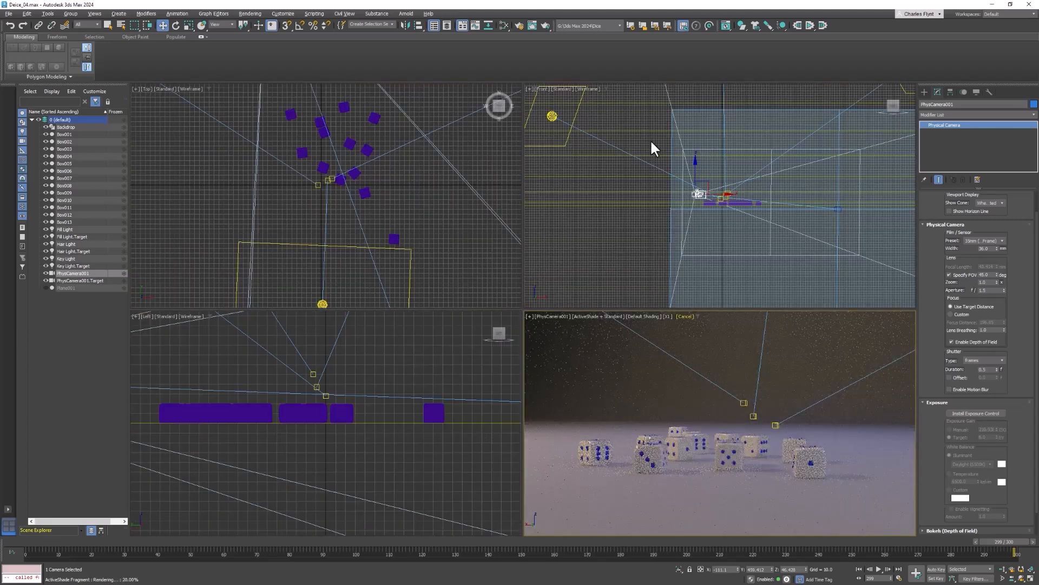
Select PhysCamera001.Target and move it in the Top view from near the backdrop's rear wall to just beside the dice
scroll(449, 247, "down", 10)
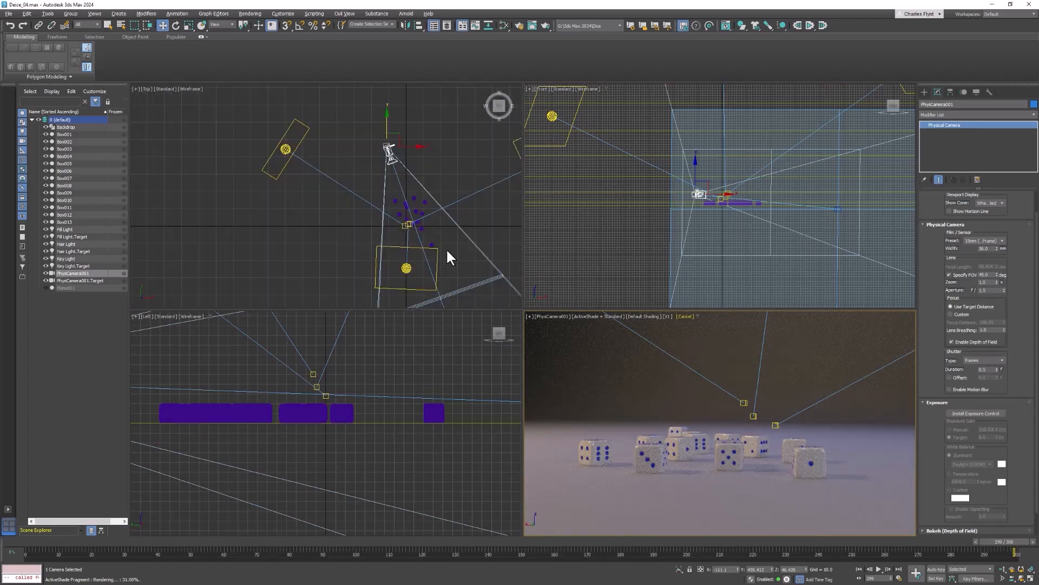
middle_click_drag(430, 236, 364, 163)
scroll(382, 222, "down", 4)
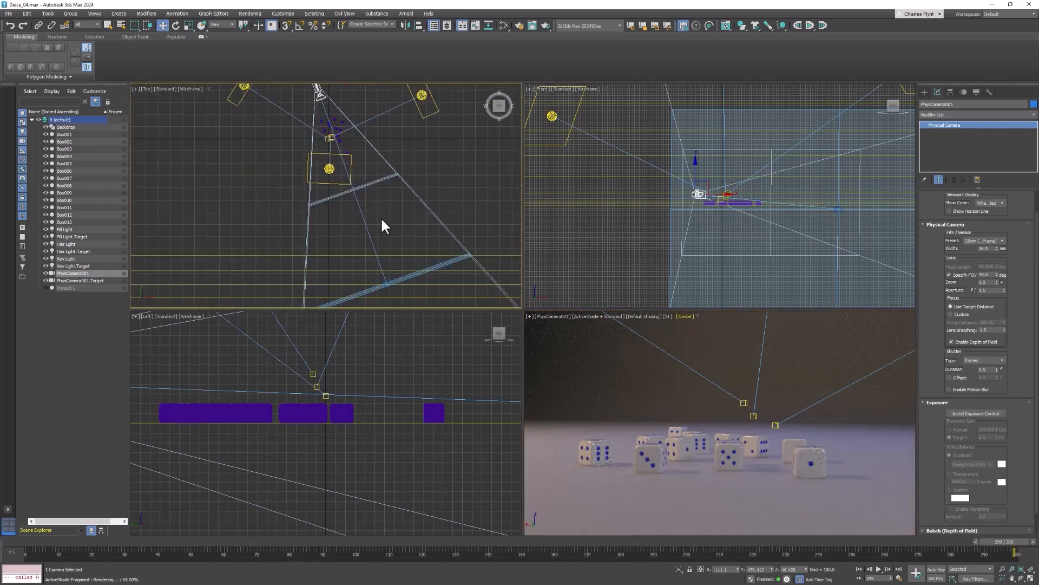
scroll(383, 222, "down", 2)
middle_click_drag(382, 222, 349, 173)
scroll(365, 211, "down", 4)
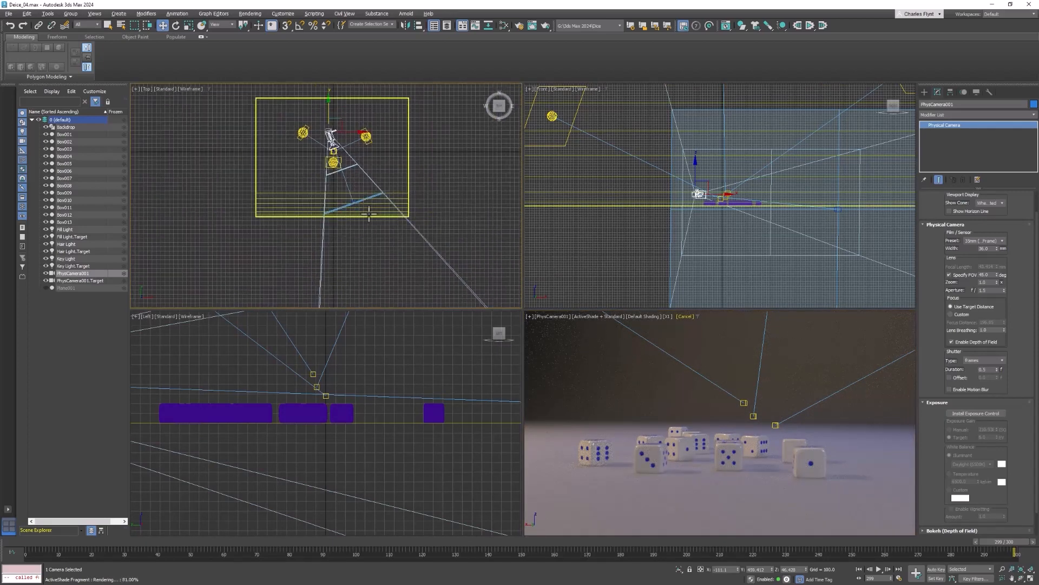
scroll(375, 233, "down", 2)
middle_click_drag(360, 220, 319, 151)
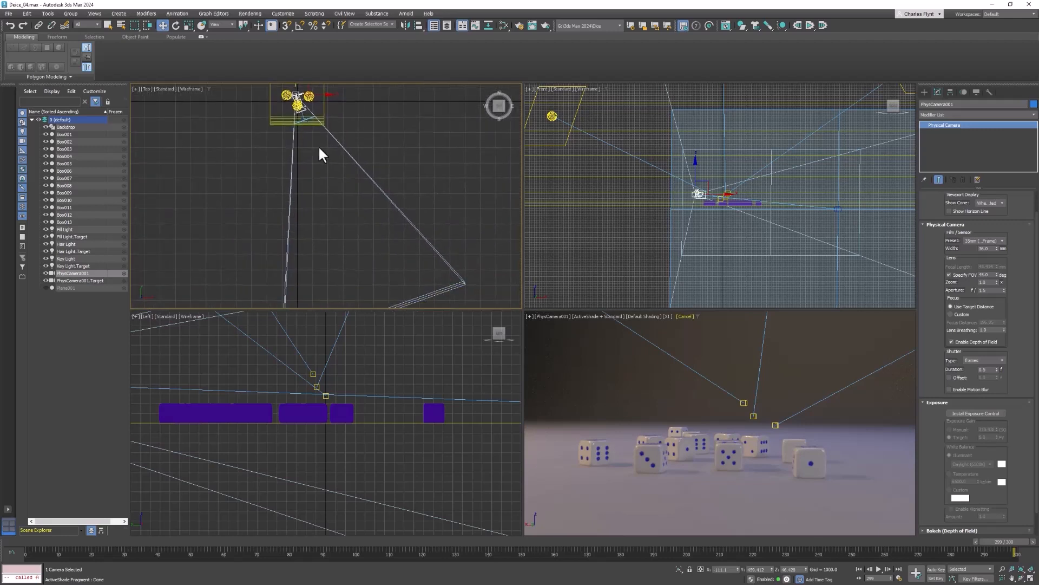
scroll(370, 238, "down", 1)
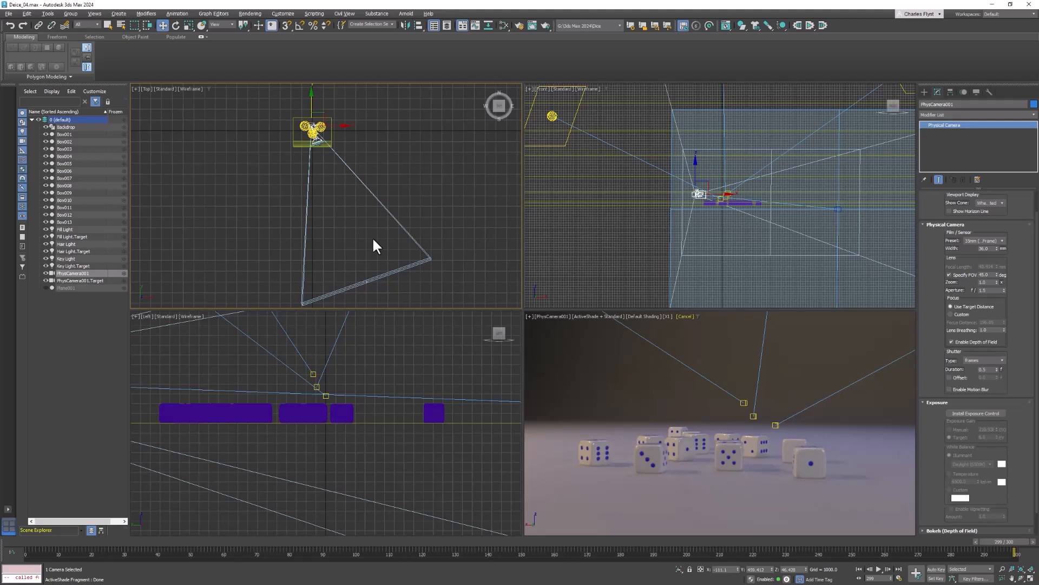
left_click(50, 277)
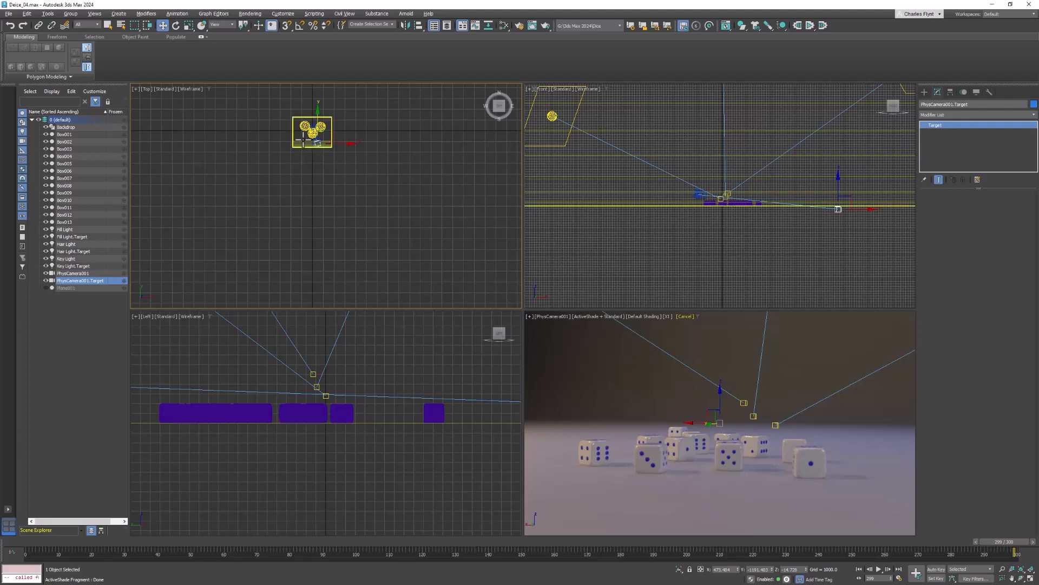
scroll(317, 138, "up", 5)
middle_click_drag(319, 142, 344, 149)
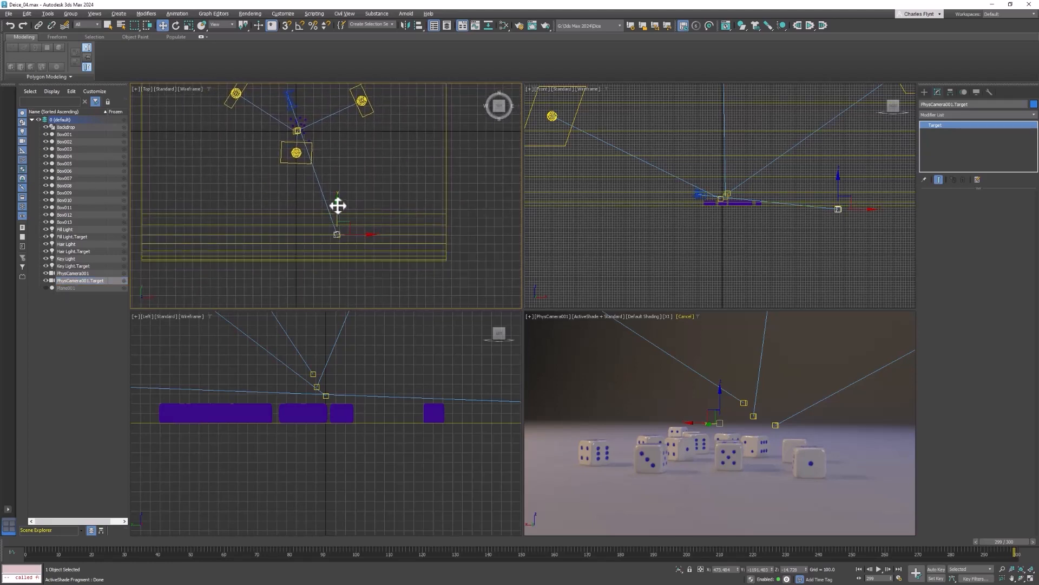
scroll(339, 206, "up", 2)
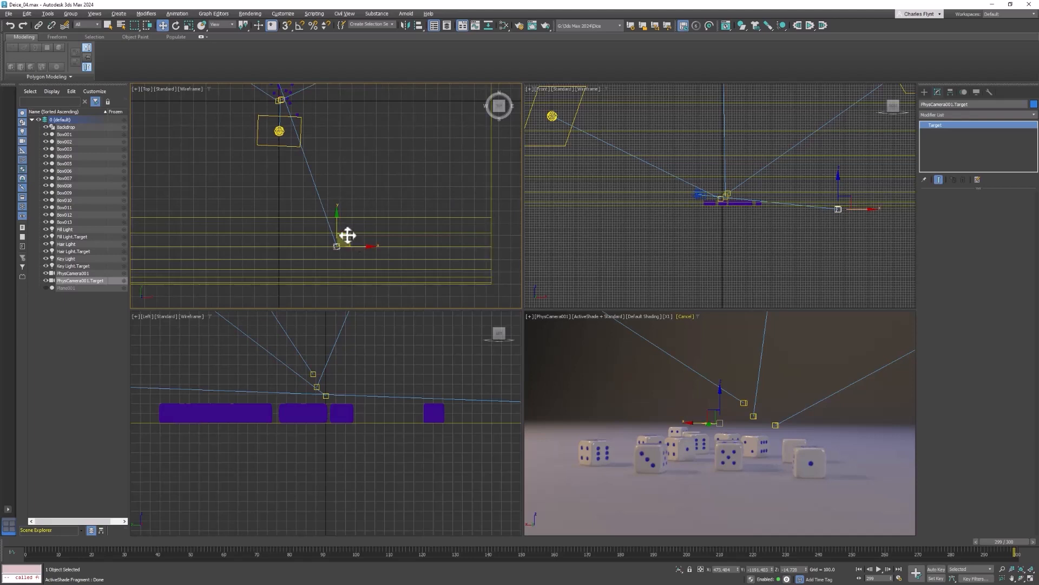
left_click_drag(346, 234, 300, 97)
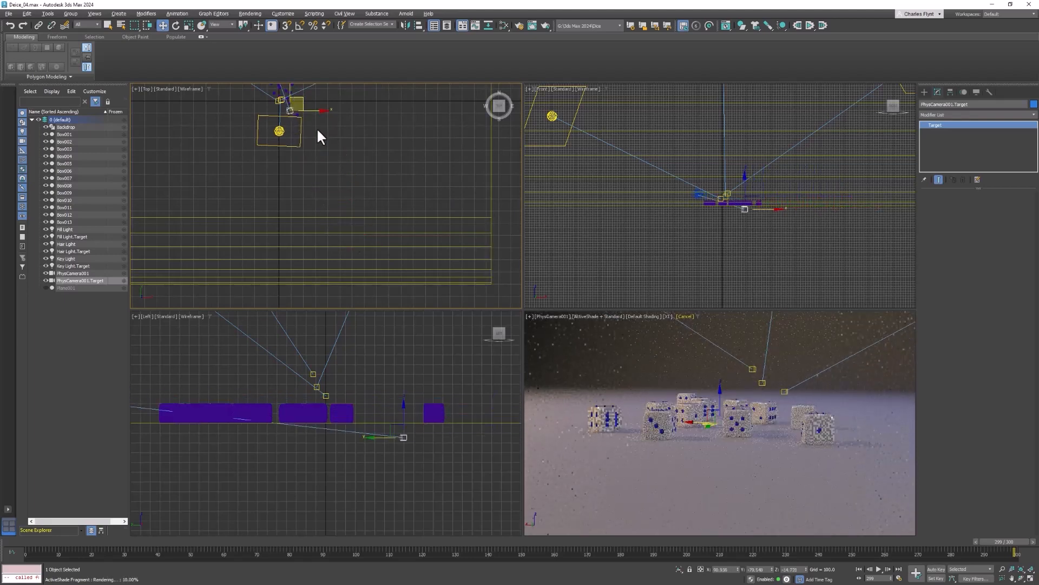
Move the camera target into the middle of the dice cluster and raise it to the height of the dice
scroll(314, 119, "up", 3)
middle_click_drag(314, 119, 388, 258)
scroll(372, 242, "up", 3)
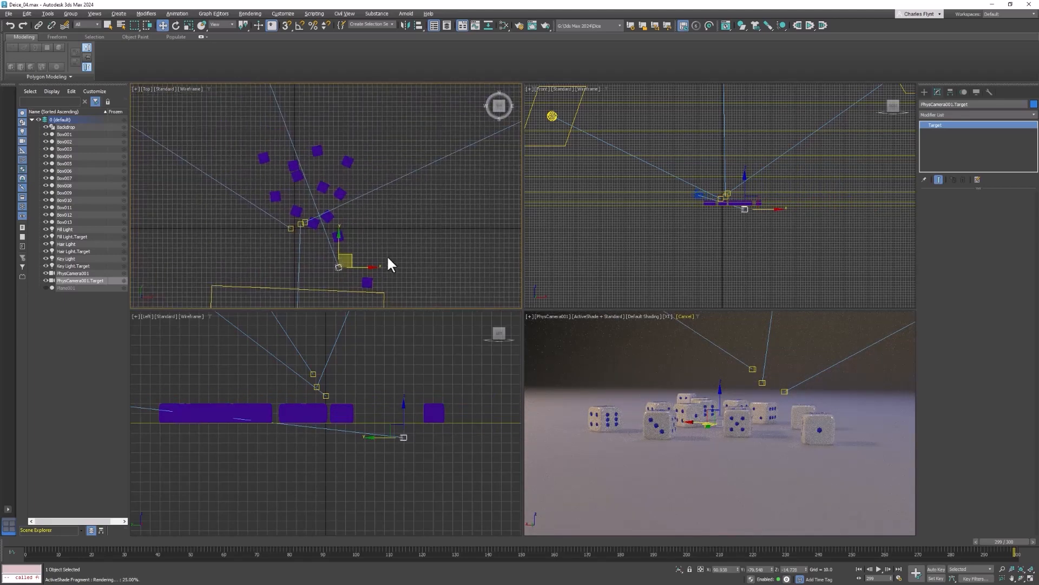
left_click_drag(350, 255, 313, 161)
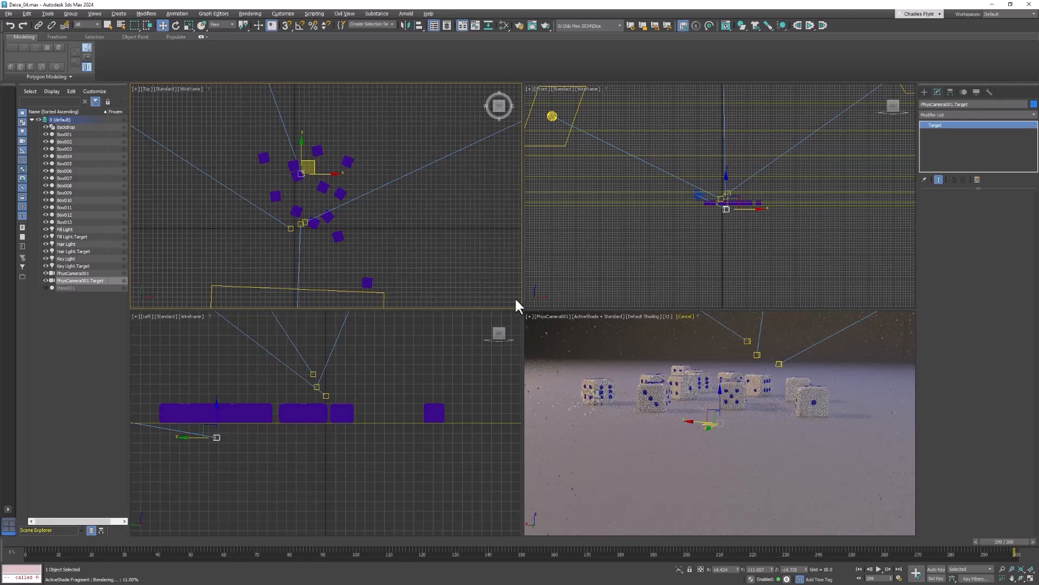
middle_click_drag(738, 386, 734, 407)
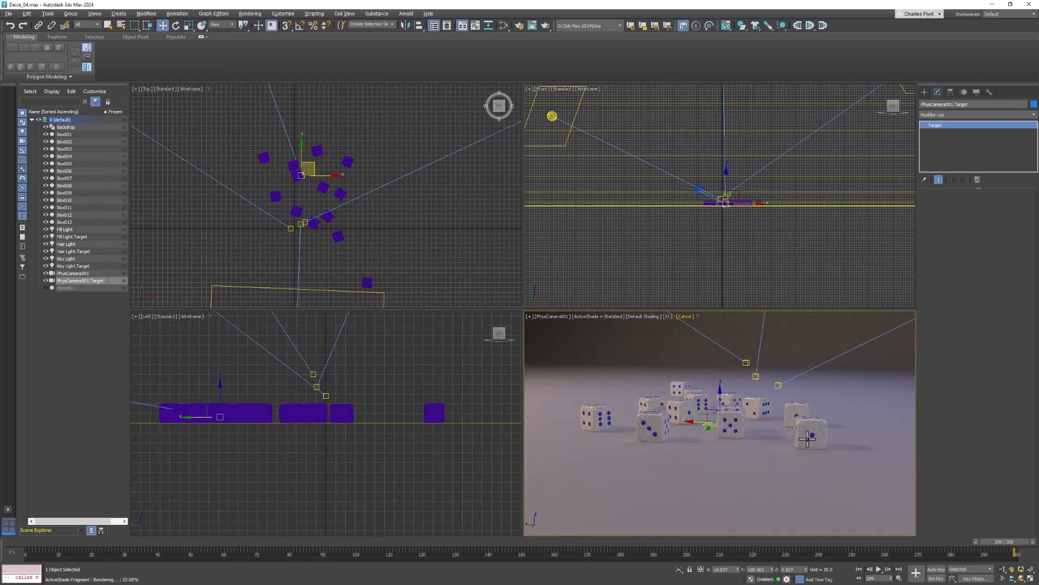
Dolly the physical camera closer to the dice and maximize the camera viewport
left_click(1003, 569)
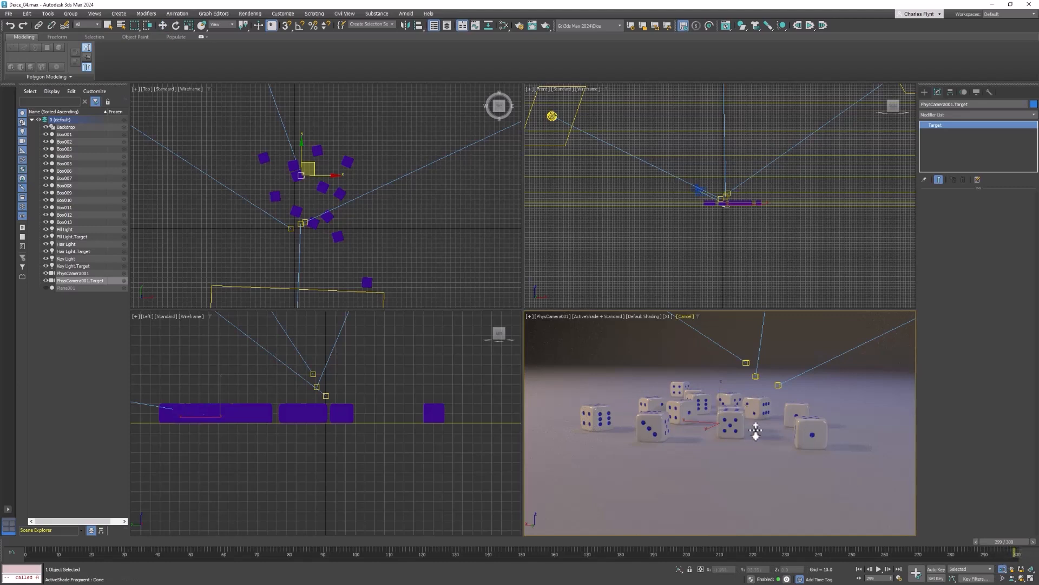
left_click_drag(756, 430, 762, 422)
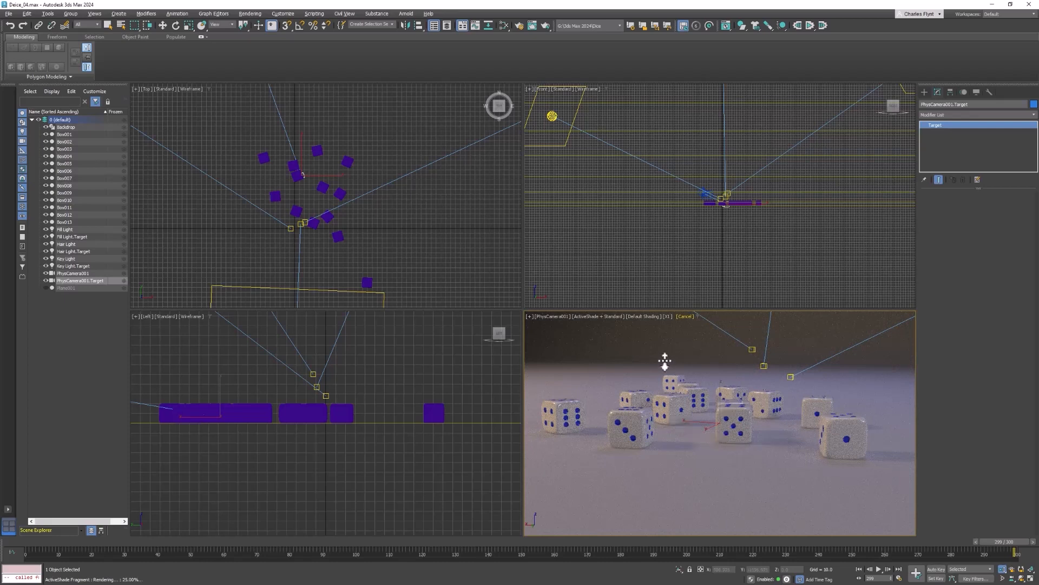
key("alt+w")
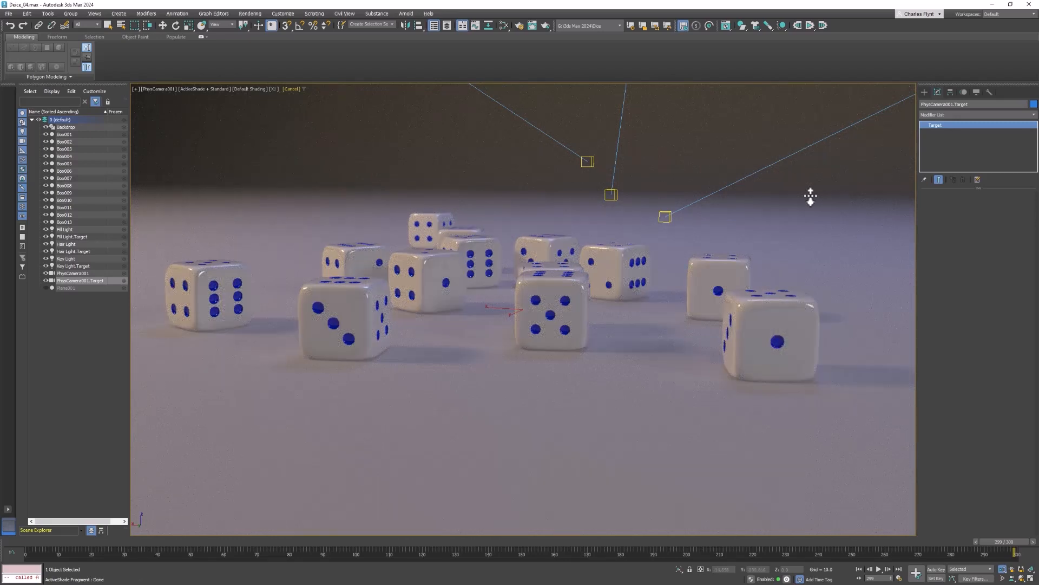
Select PhysCamera001 and set its aperture to f/0.5 for the depth of field
left_click(47, 272)
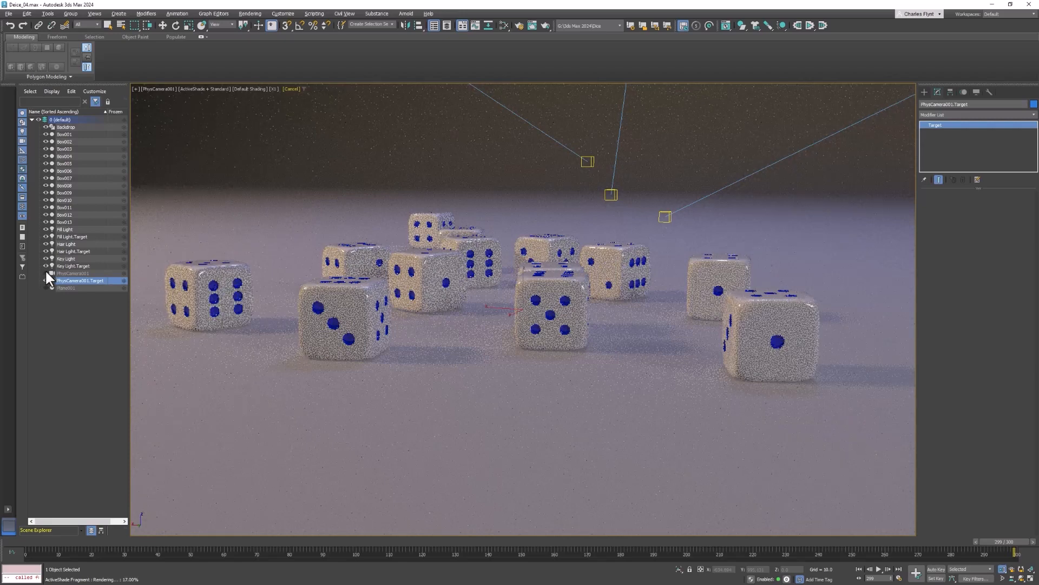
left_click(45, 272)
left_click(56, 273)
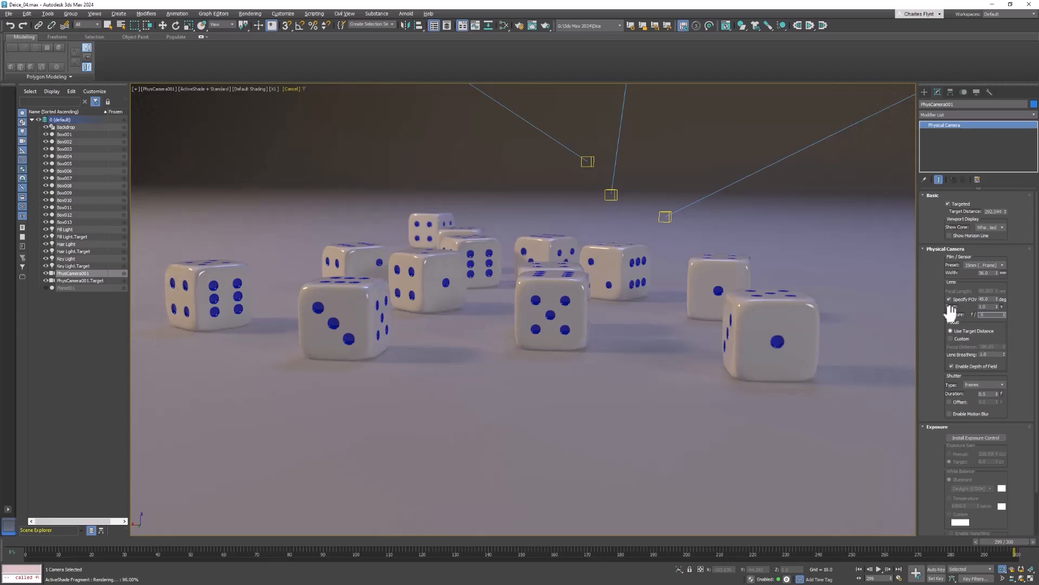
key("Return")
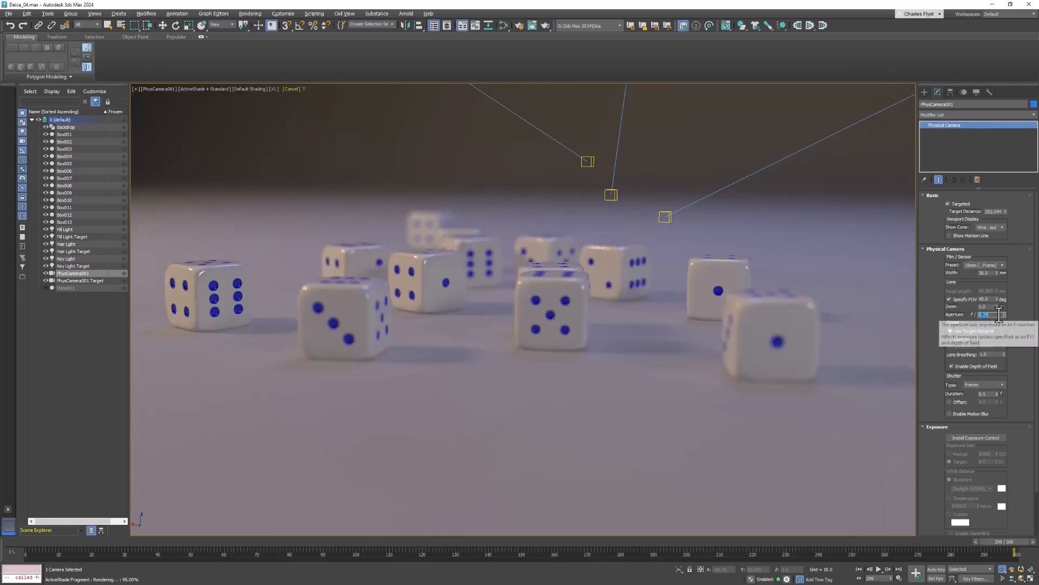
key("BackSpace")
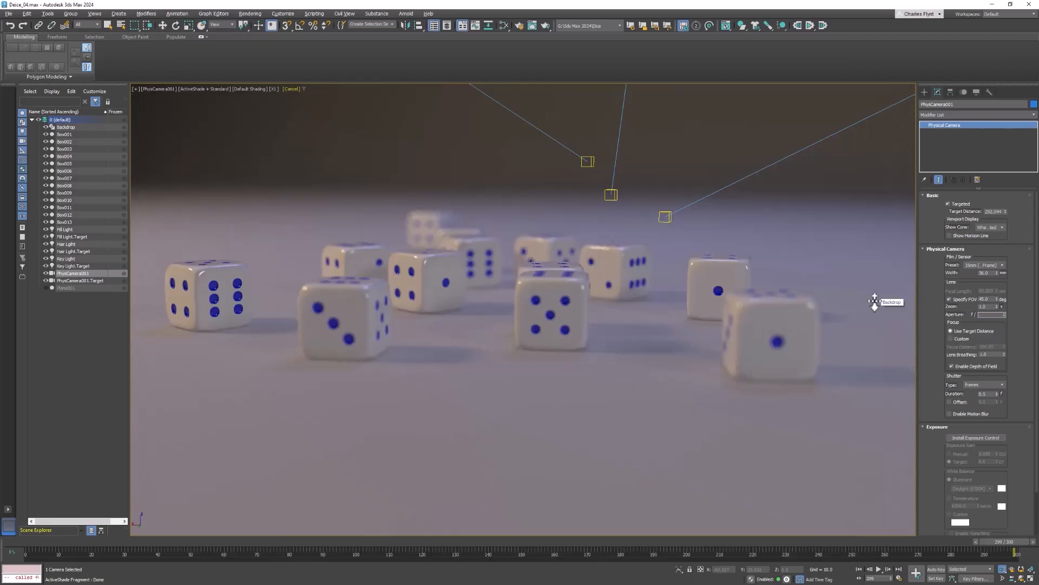
type("0.5")
key("Return")
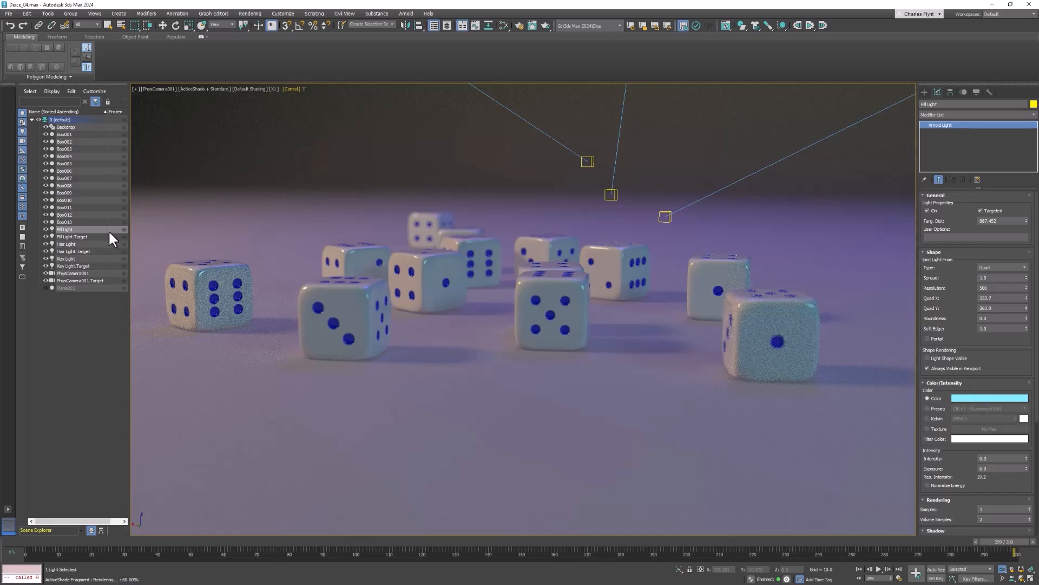
Check the color and intensity settings of the Hair Light, Fill Light and Key Light
left_click(51, 243)
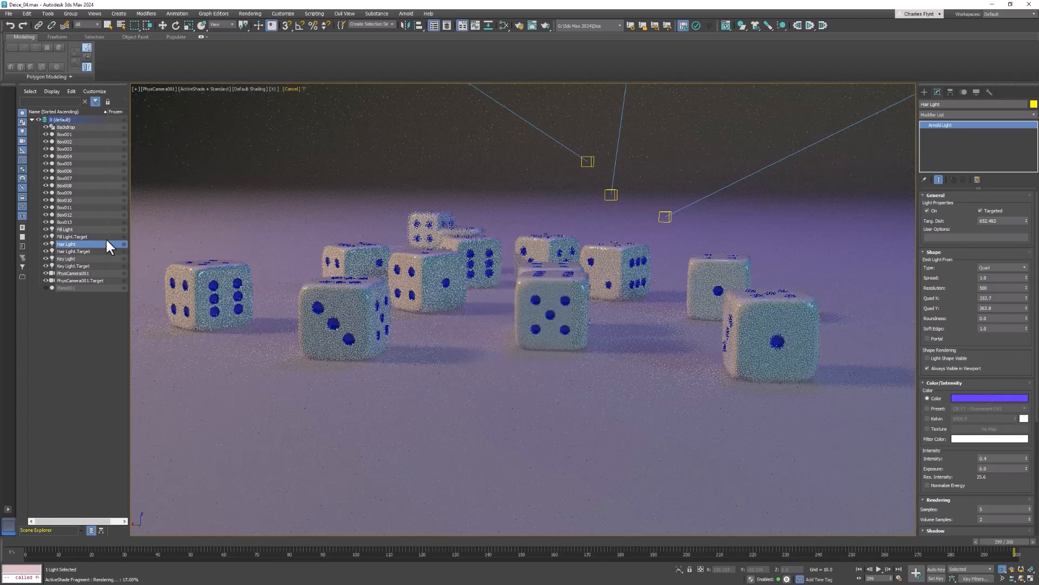
left_click(51, 229)
left_click(60, 259)
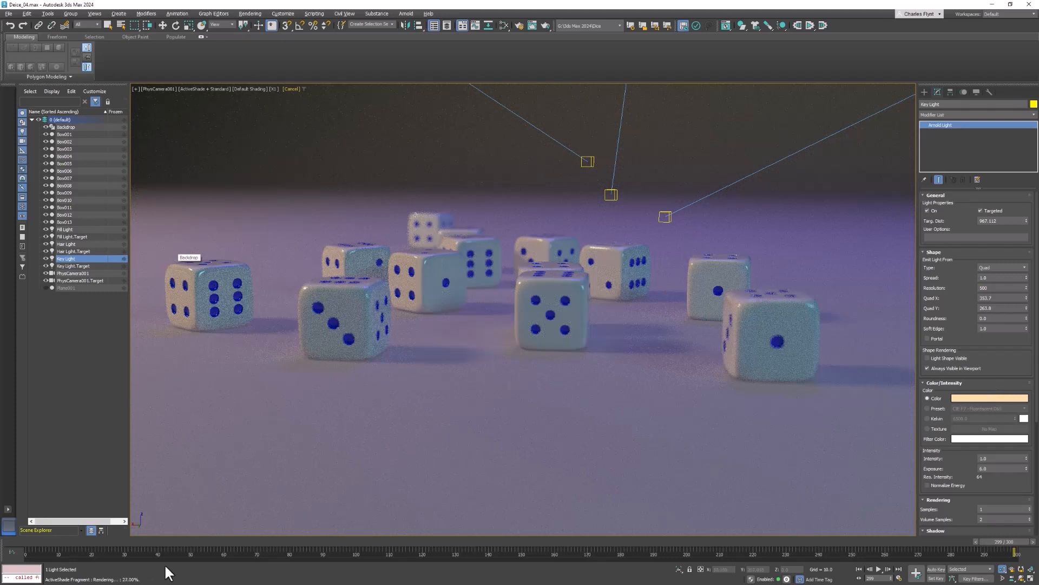
Render the camera view in Arnold RenderView and raise the display exposure to about 1.1
left_click(403, 11)
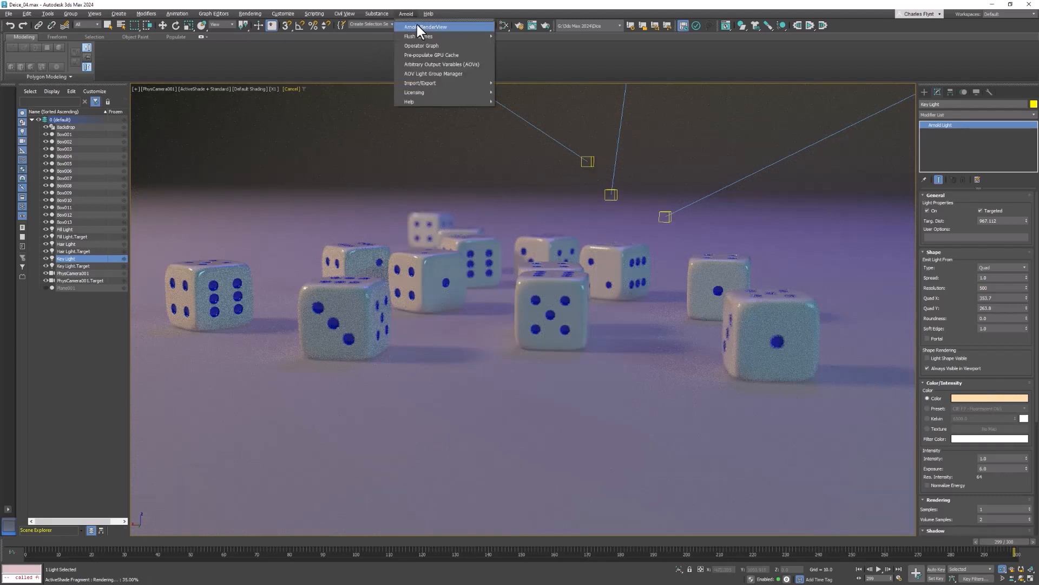
left_click(417, 24)
left_click_drag(801, 284, 605, 130)
left_click(785, 151)
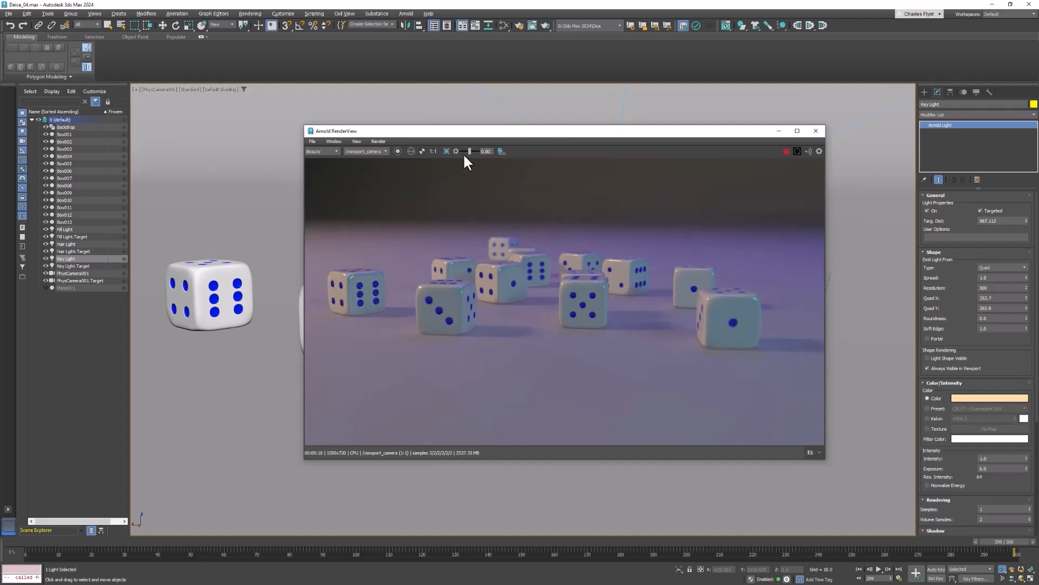
left_click_drag(469, 153, 470, 151)
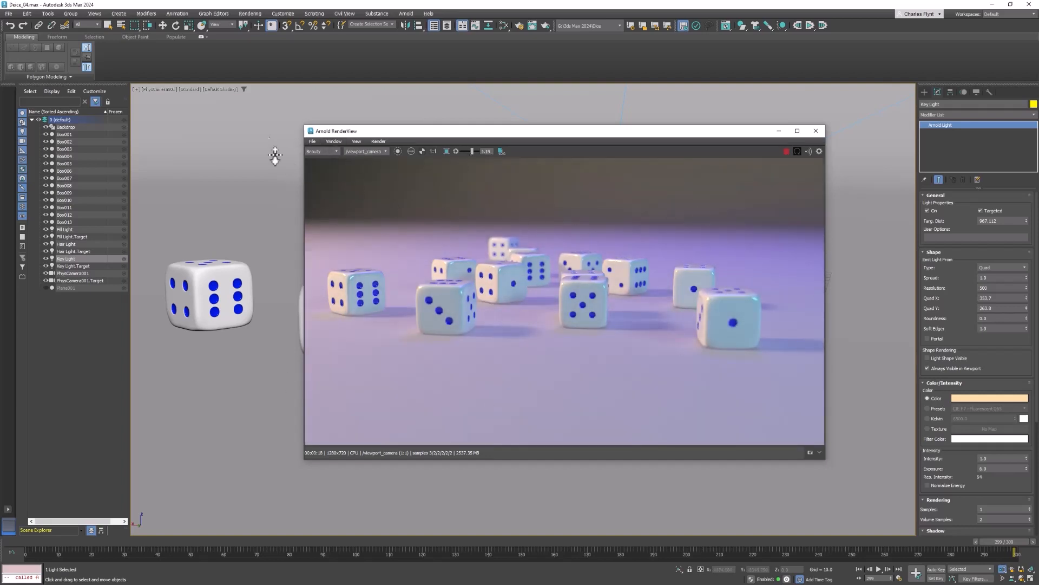
Save the rendered image to the Desktop as Dice
left_click(311, 141)
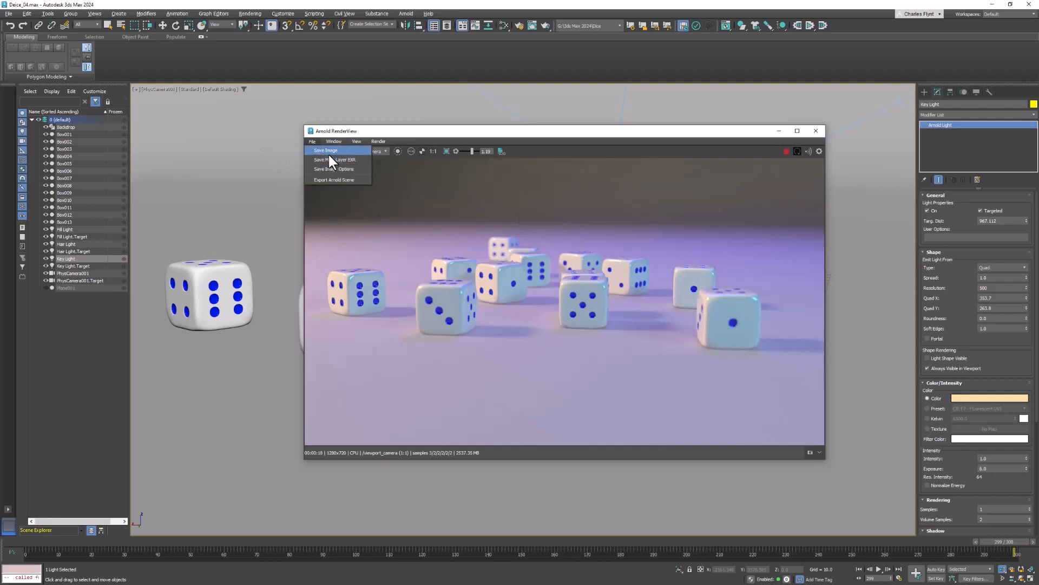
left_click(328, 152)
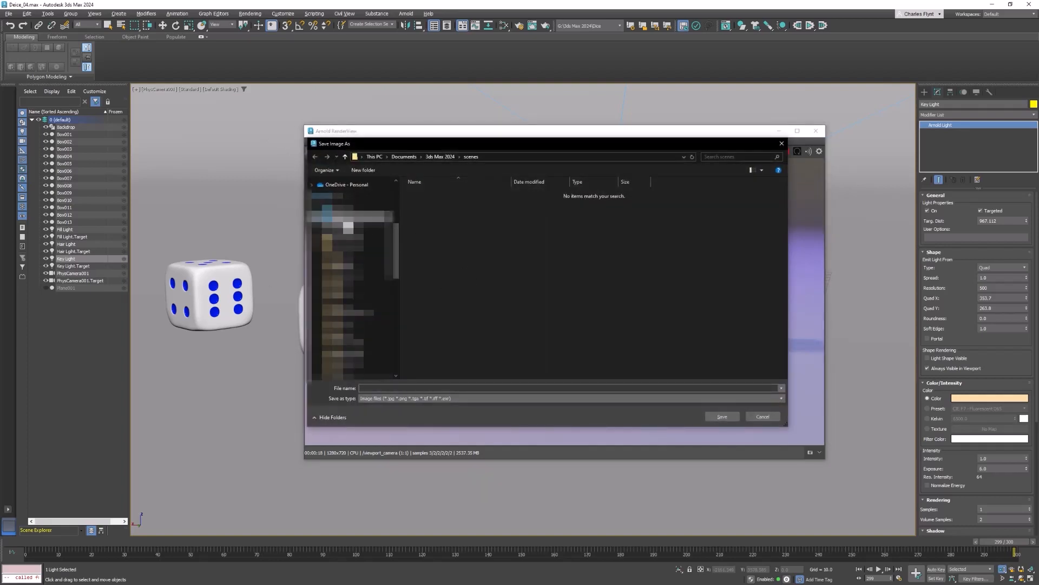
left_click(348, 227)
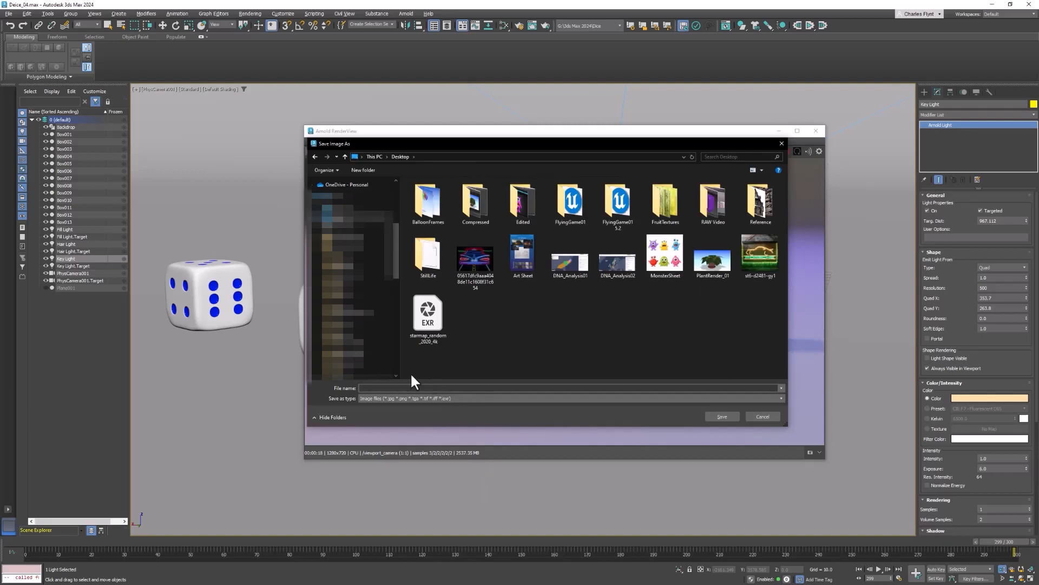
type("DiceRender_01")
left_click(719, 416)
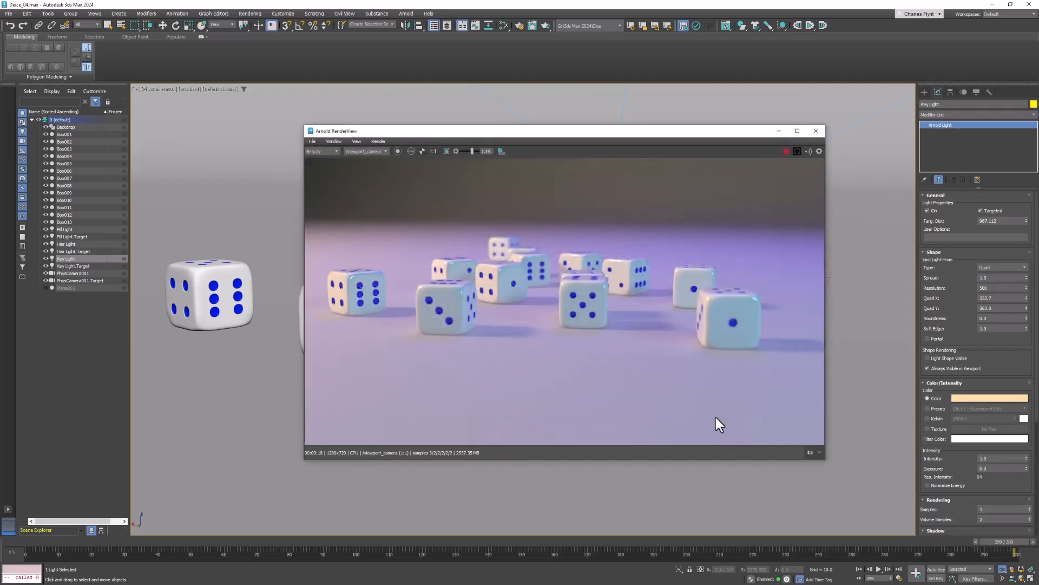